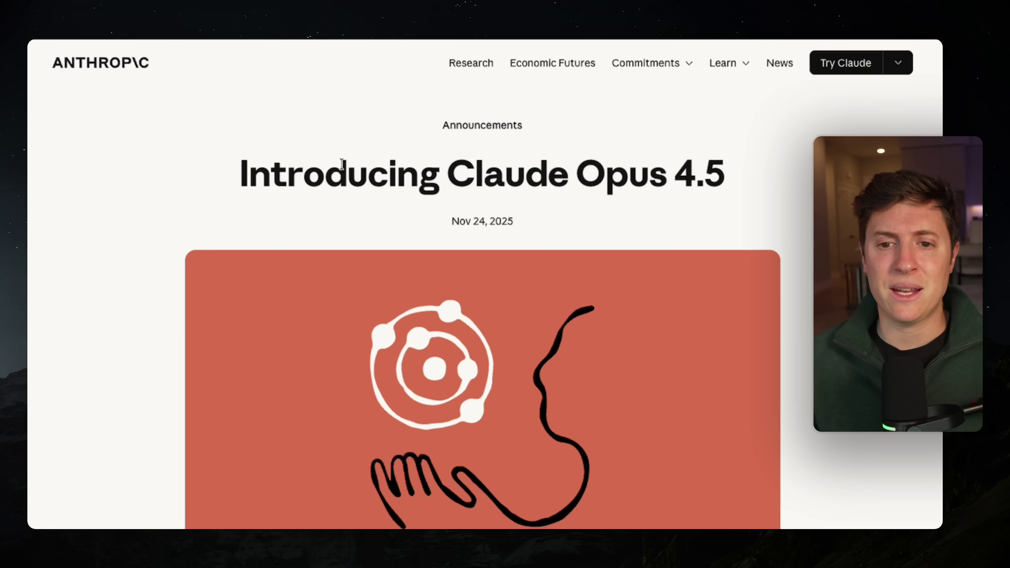
Scroll past the SWE-bench chart and benchmark table to the 'Evaluating Claude Opus 4.5' heading.
{"action": "left_click_drag", "start_coordinate": [240, 177], "coordinate": [743, 191]}
{"action": "scroll", "coordinate": [743, 191], "scroll_direction": "down", "scroll_amount": 15}
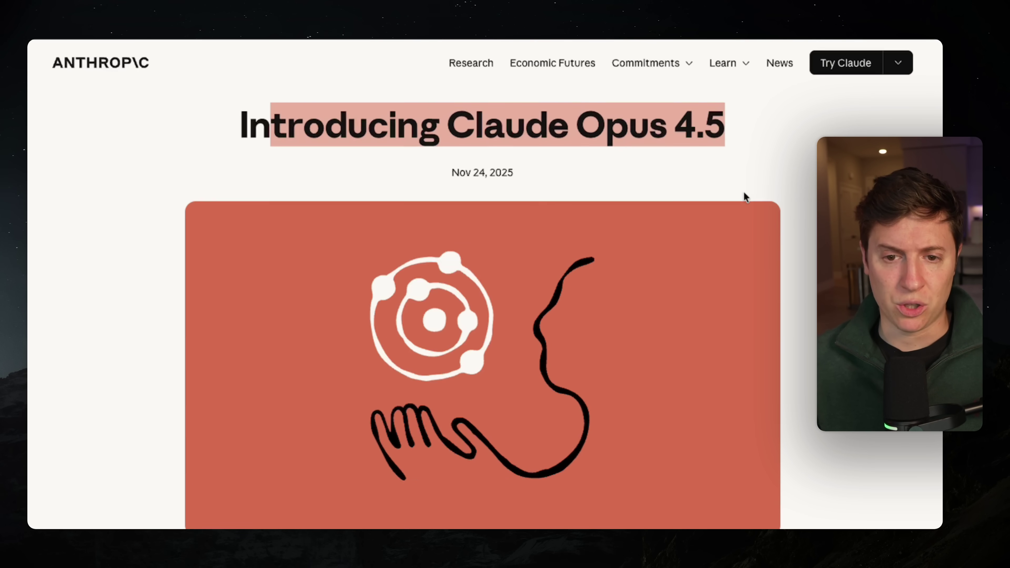
{"action": "scroll", "coordinate": [743, 191], "scroll_direction": "up", "scroll_amount": 3}
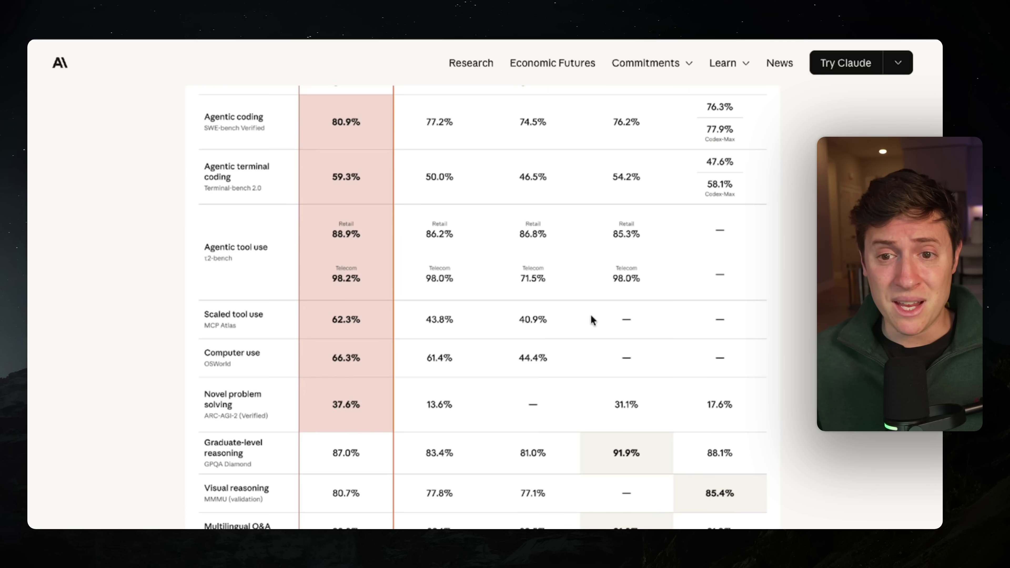
{"action": "scroll", "coordinate": [682, 169], "scroll_direction": "down", "scroll_amount": 5}
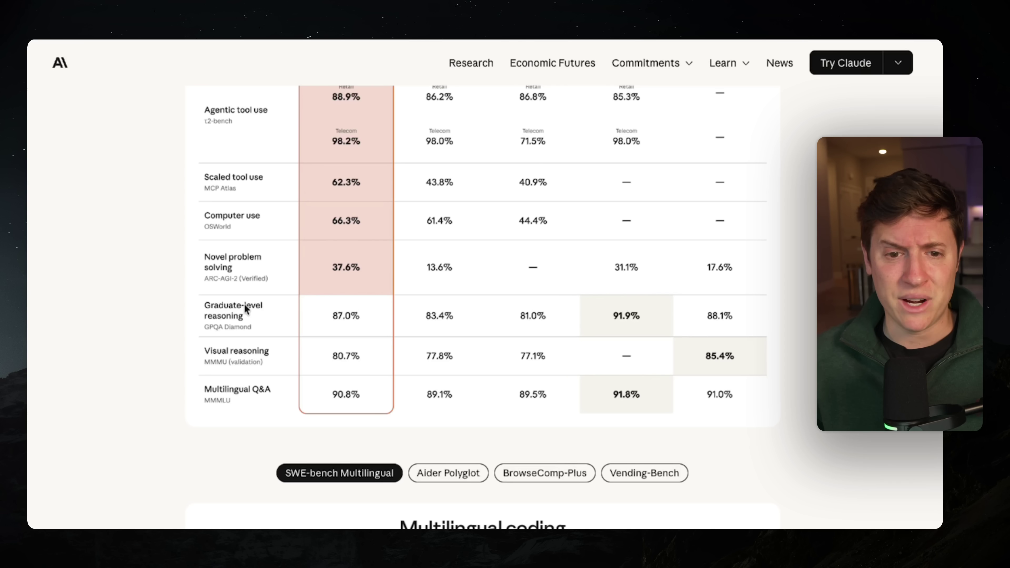
{"action": "scroll", "coordinate": [270, 376], "scroll_direction": "up", "scroll_amount": 5}
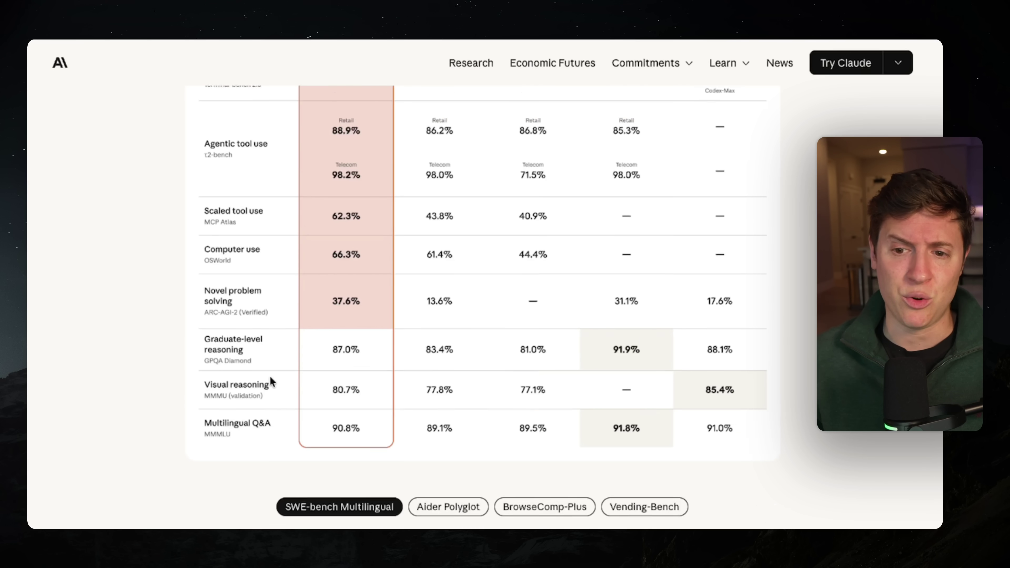
{"action": "scroll", "coordinate": [270, 376], "scroll_direction": "down", "scroll_amount": 2}
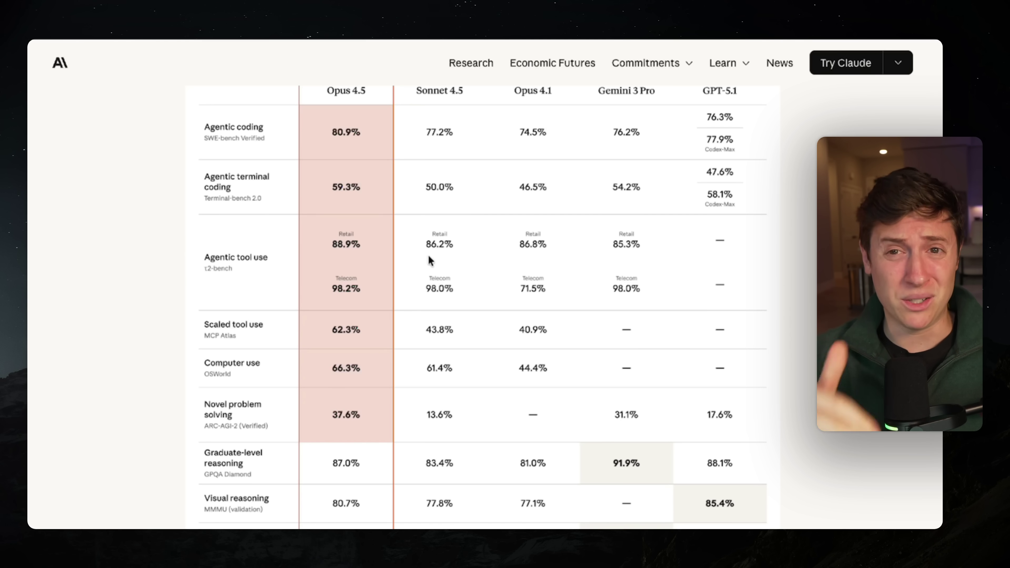
{"action": "scroll", "coordinate": [428, 258], "scroll_direction": "up", "scroll_amount": 1}
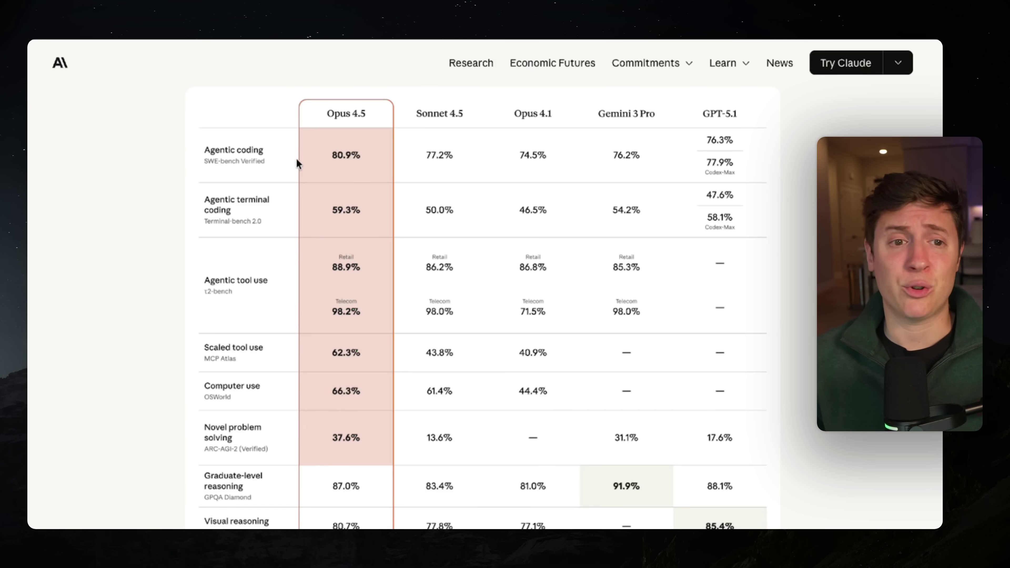
{"action": "scroll", "coordinate": [363, 193], "scroll_direction": "down", "scroll_amount": 3}
{"action": "scroll", "coordinate": [362, 192], "scroll_direction": "down", "scroll_amount": 15}
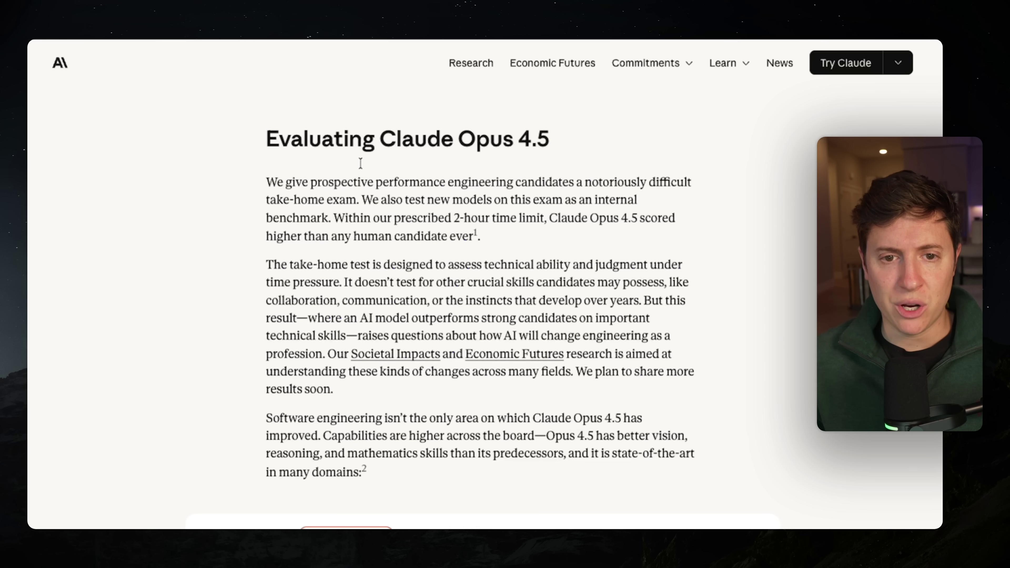
Highlight the take-home exam passages, including 'engineering candidates' and 'than any human candidate'.
{"action": "left_click_drag", "start_coordinate": [290, 182], "coordinate": [466, 216]}
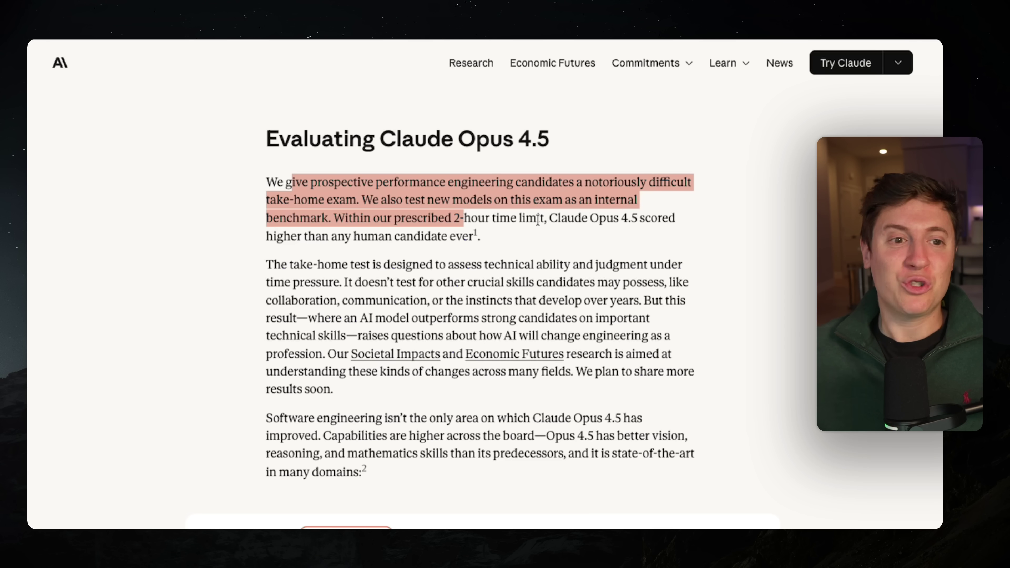
{"action": "left_click", "coordinate": [567, 211]}
{"action": "left_click_drag", "start_coordinate": [439, 183], "coordinate": [581, 185]}
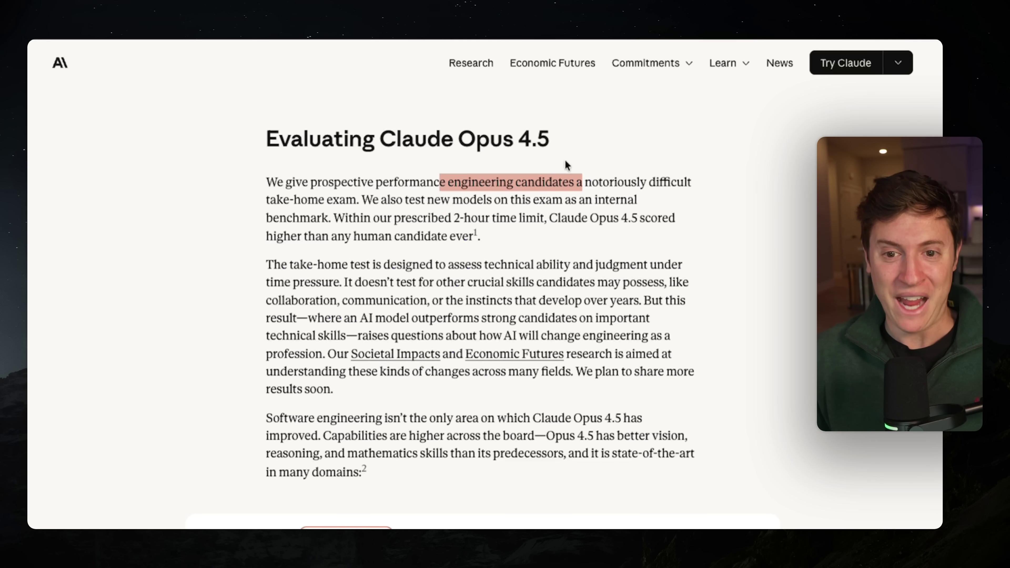
{"action": "left_click", "coordinate": [611, 176]}
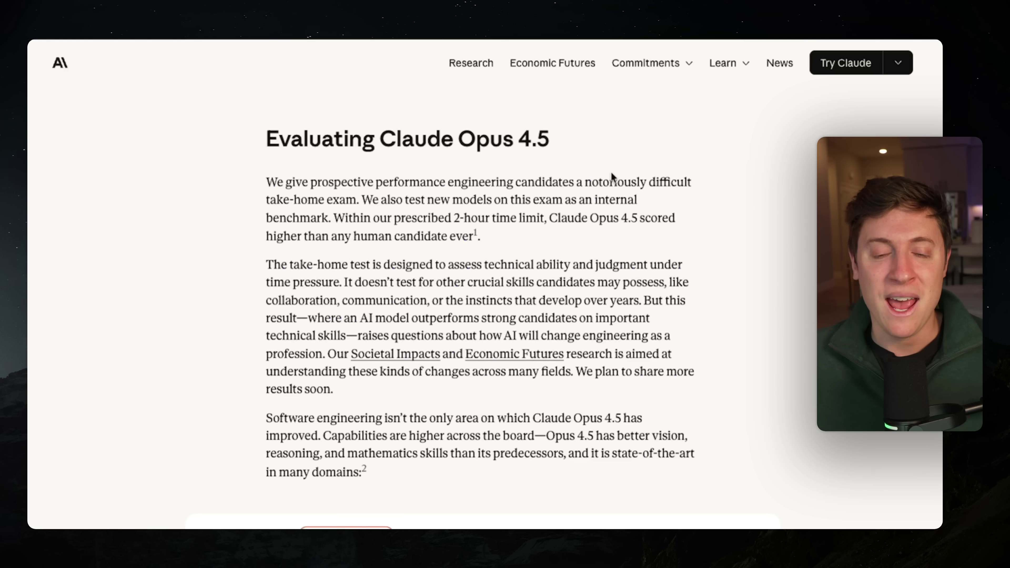
{"action": "left_click_drag", "start_coordinate": [382, 181], "coordinate": [706, 266]}
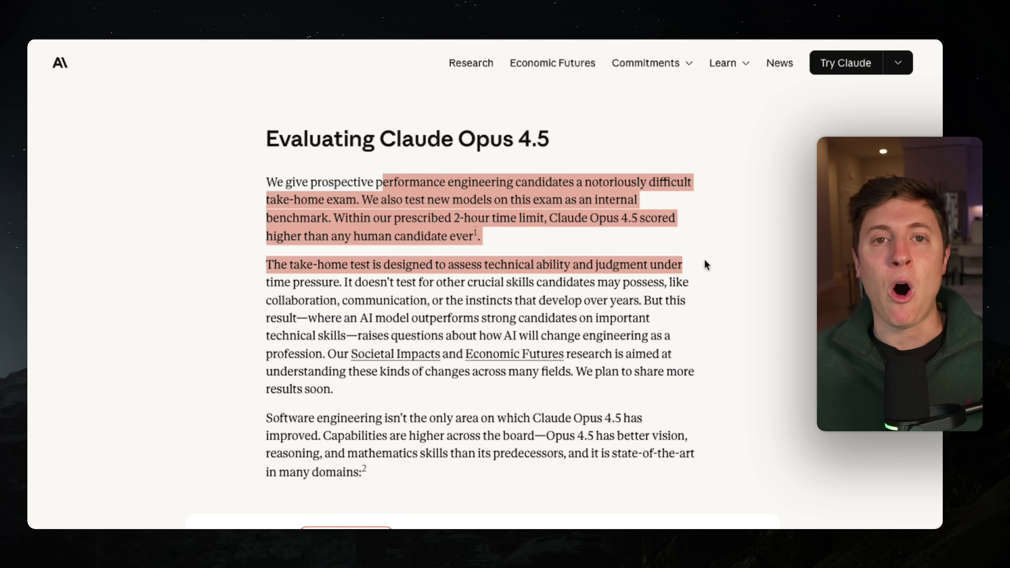
{"action": "left_click", "coordinate": [518, 235]}
{"action": "left_click_drag", "start_coordinate": [308, 236], "coordinate": [456, 241]}
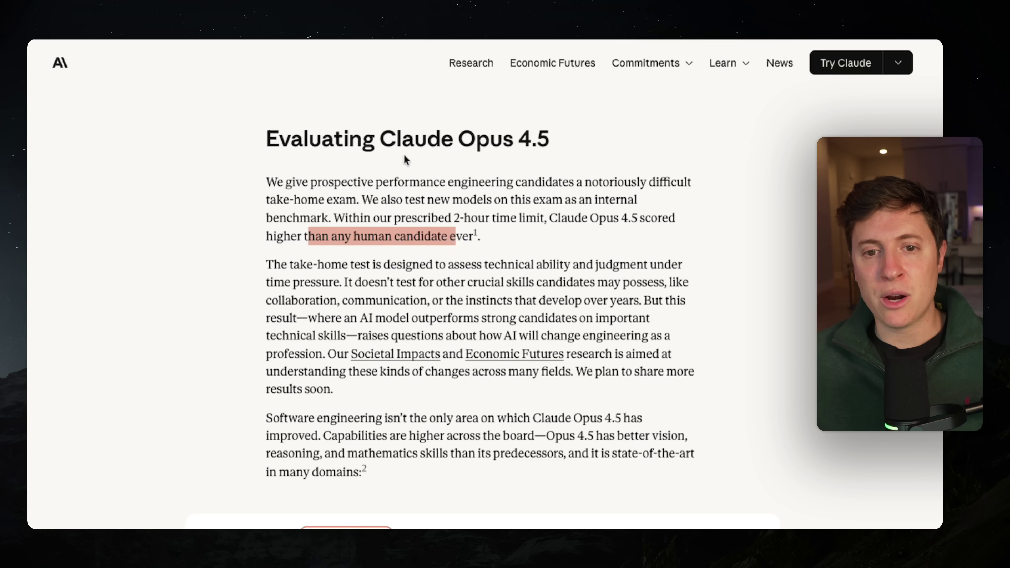
Highlight 'Claude Opus 4.5' in the title, then the paragraph on Claude app updates.
{"action": "left_click_drag", "start_coordinate": [345, 158], "coordinate": [553, 165]}
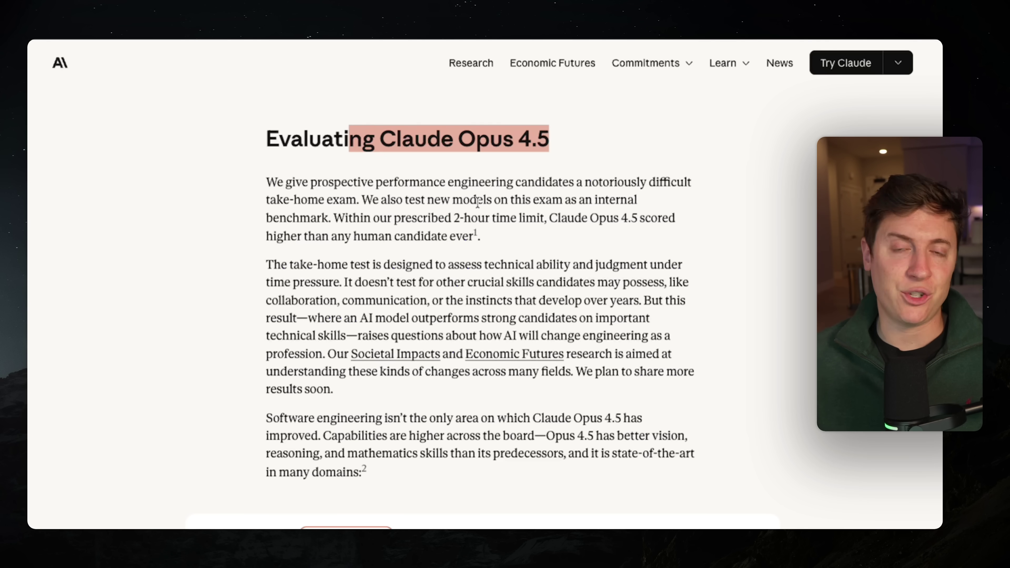
{"action": "left_click_drag", "start_coordinate": [363, 199], "coordinate": [545, 218]}
{"action": "left_click", "coordinate": [395, 203]}
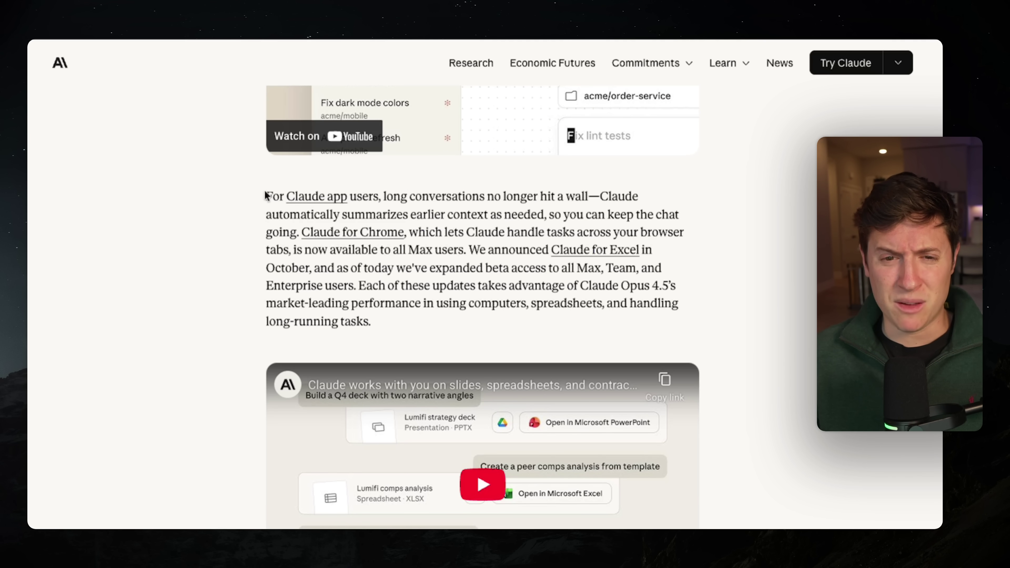
{"action": "left_click_drag", "start_coordinate": [265, 196], "coordinate": [410, 318]}
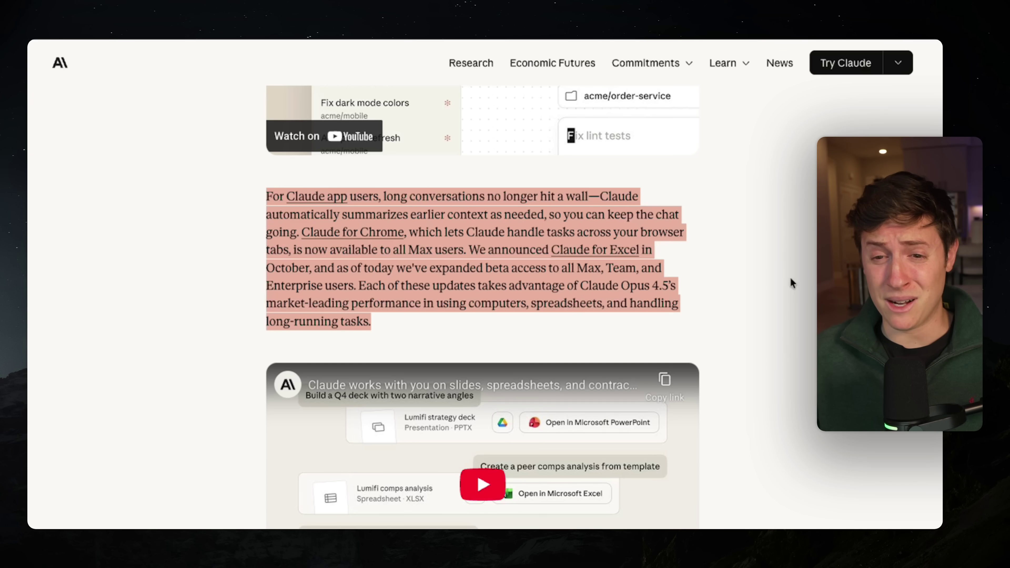
Clear the highlight on the Claude app updates paragraph.
{"action": "left_click", "coordinate": [804, 267]}
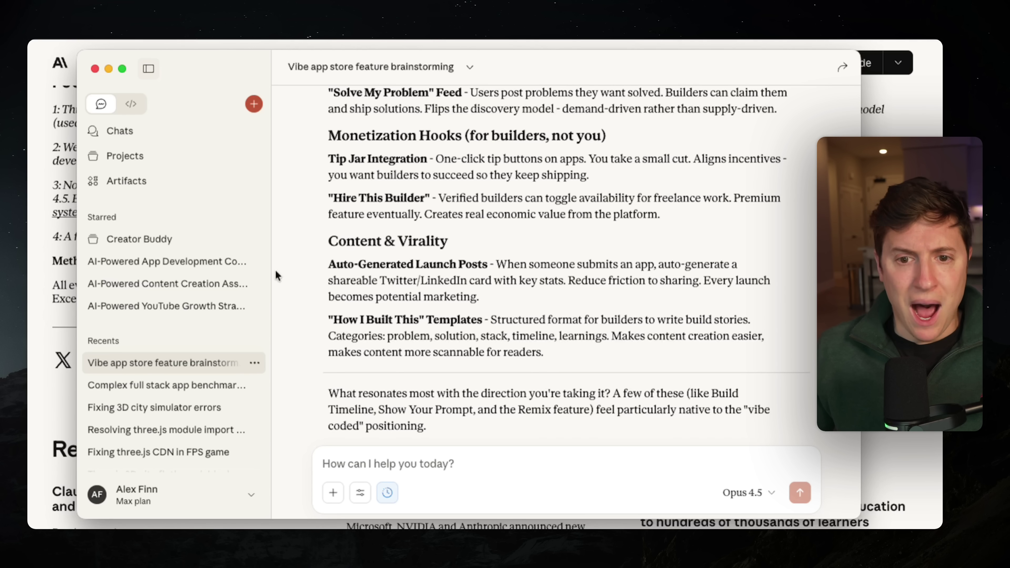
Open Claude Code, start a new task and keep Local worktree as its environment.
{"action": "left_click", "coordinate": [132, 104]}
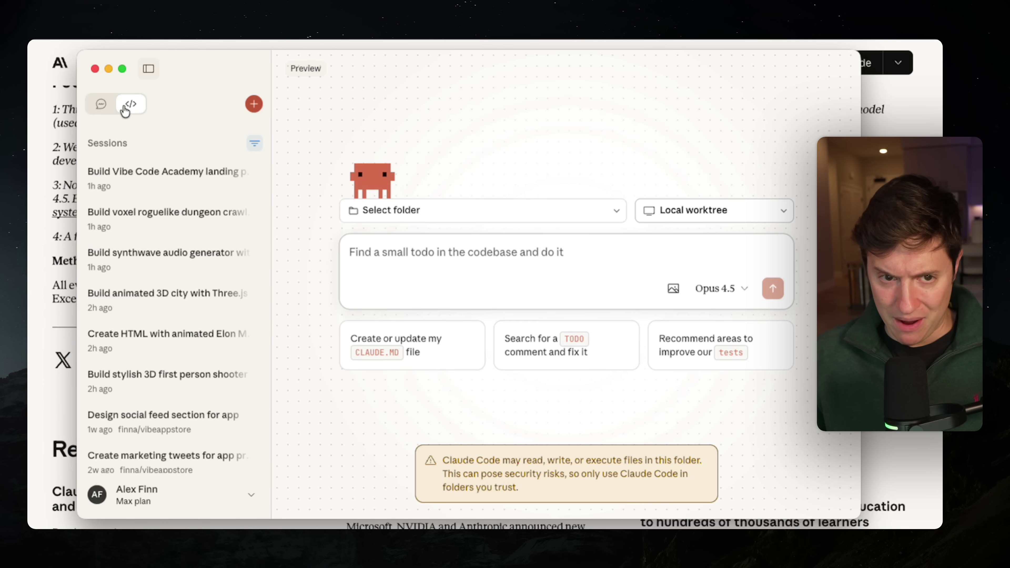
{"action": "left_click", "coordinate": [102, 104]}
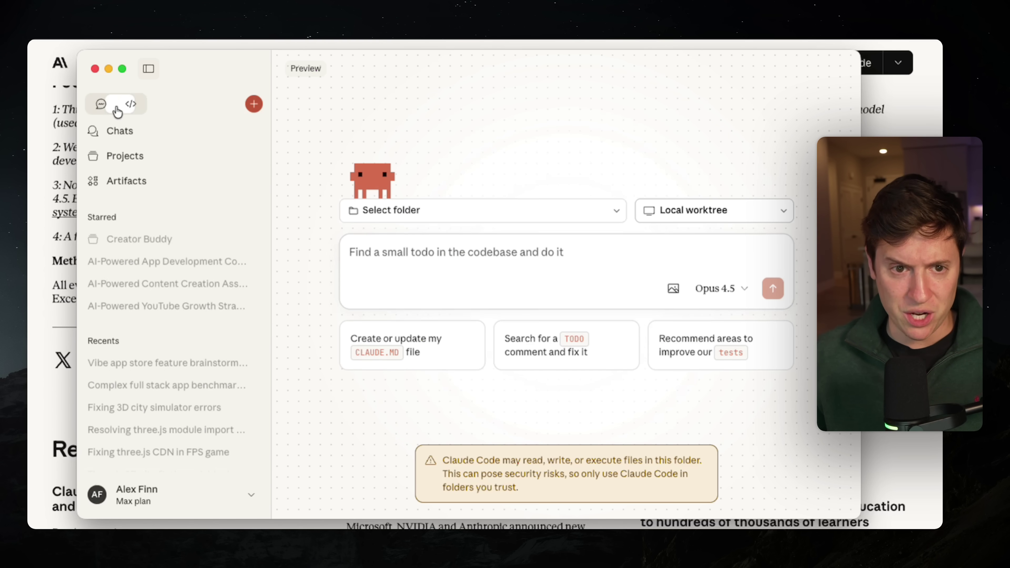
{"action": "left_click", "coordinate": [130, 105]}
{"action": "left_click", "coordinate": [603, 259]}
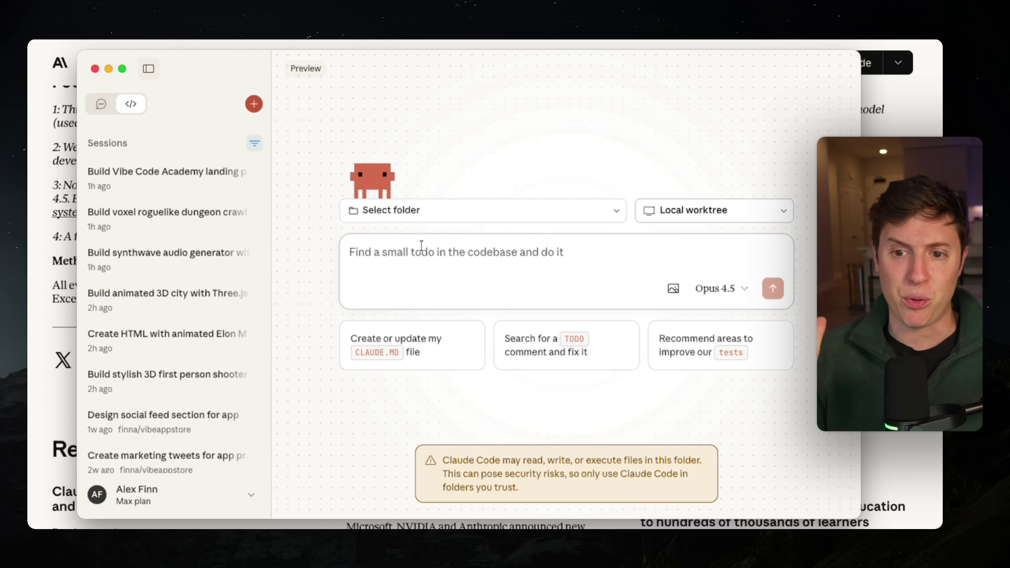
{"action": "left_click", "coordinate": [731, 218]}
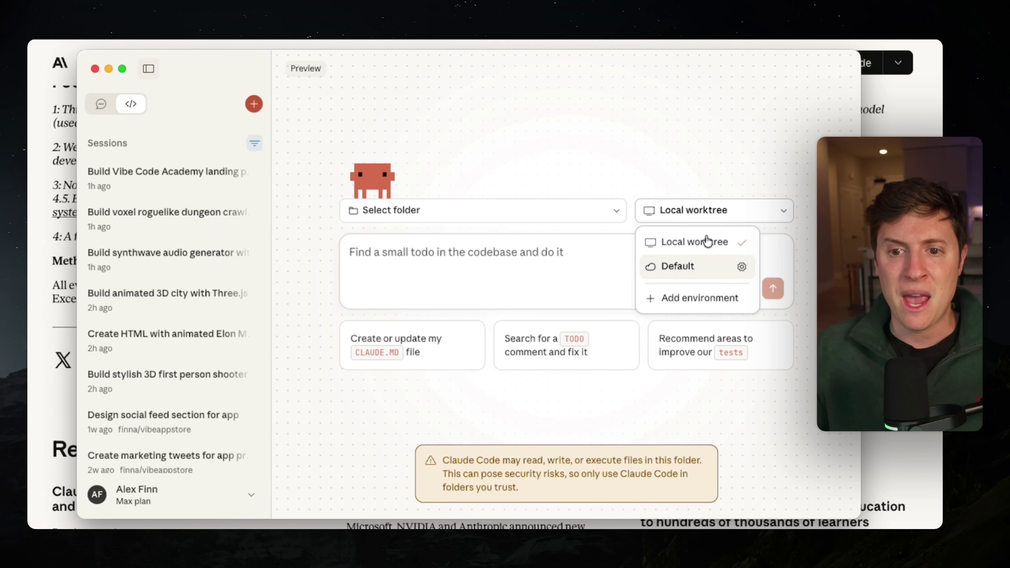
{"action": "left_click", "coordinate": [656, 242]}
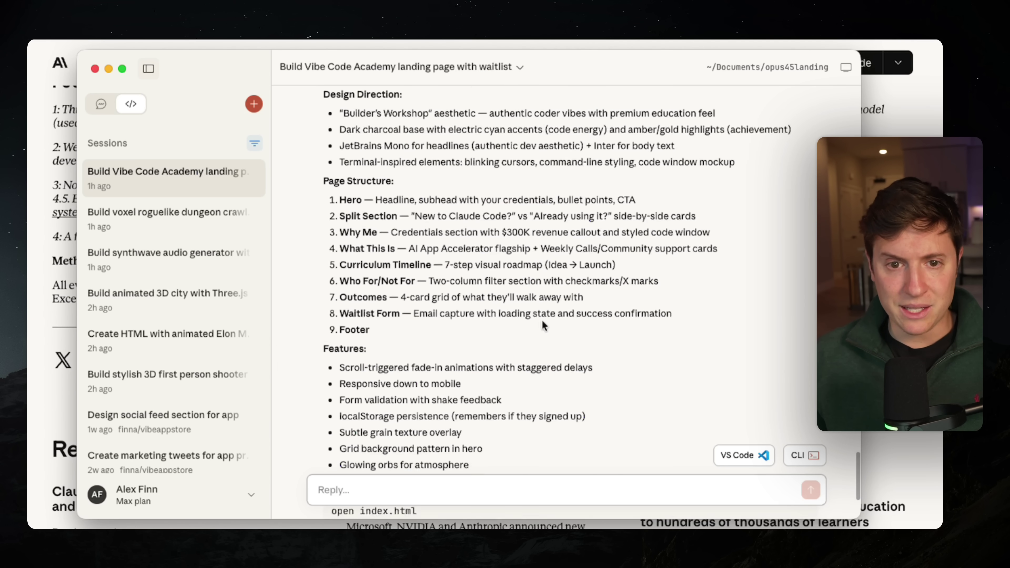
Browse the landing-page session's terminal transcript, then close it to show the chat summary.
{"action": "scroll", "coordinate": [544, 325], "scroll_direction": "down", "scroll_amount": 5}
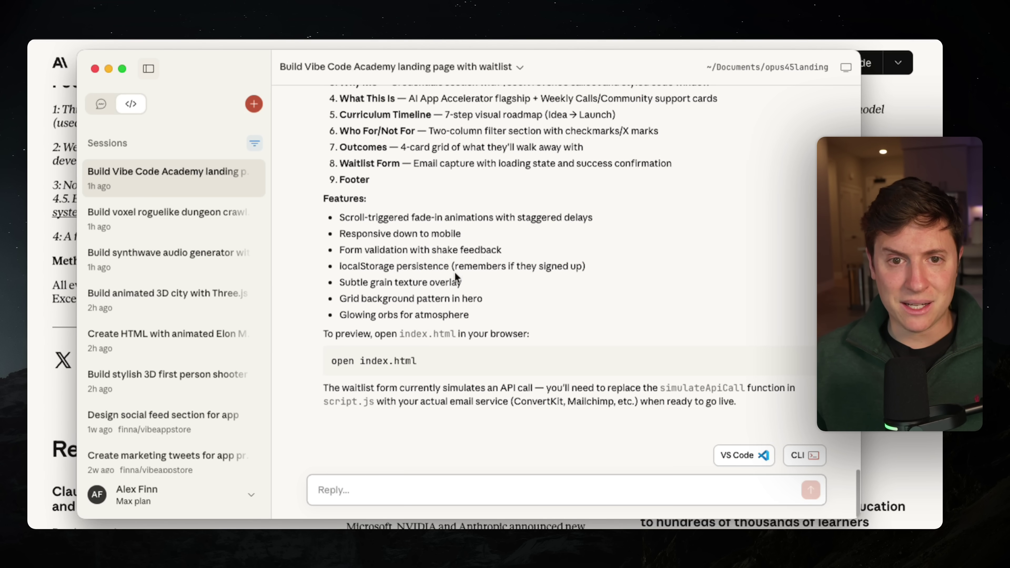
{"action": "scroll", "coordinate": [792, 426], "scroll_direction": "up", "scroll_amount": 10}
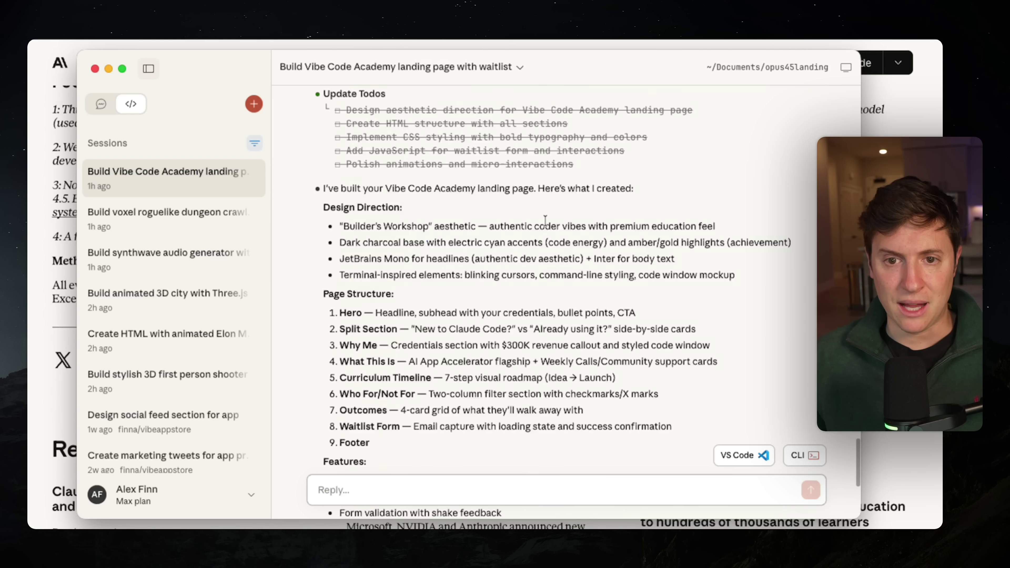
{"action": "left_click", "coordinate": [803, 455]}
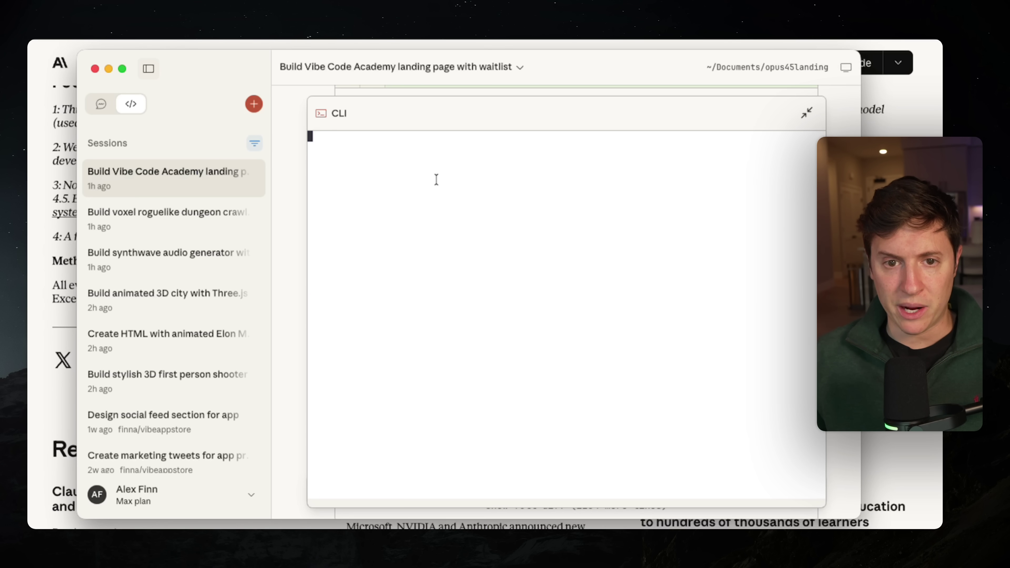
{"action": "left_click", "coordinate": [806, 114]}
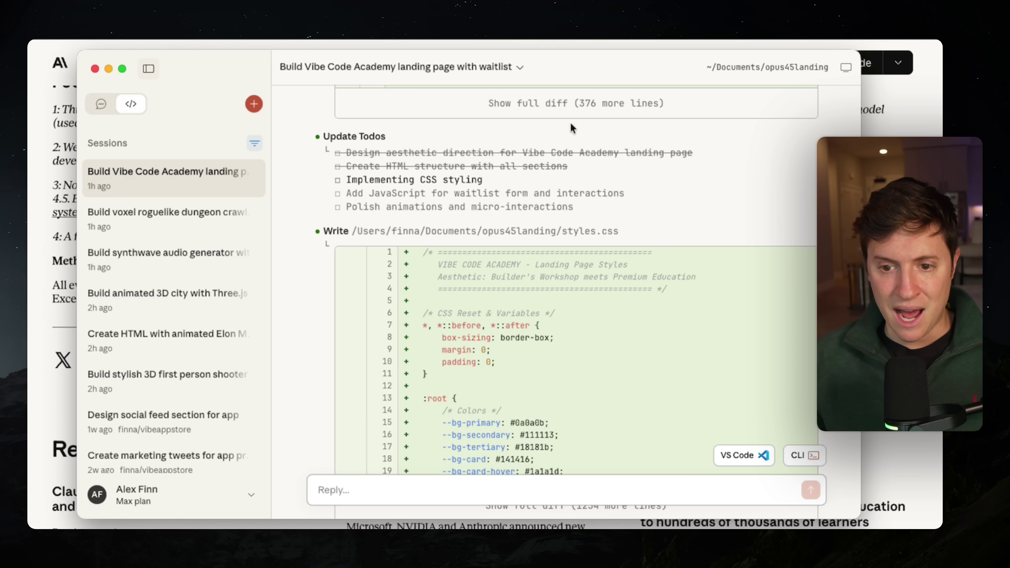
{"action": "scroll", "coordinate": [604, 313], "scroll_direction": "down", "scroll_amount": 20}
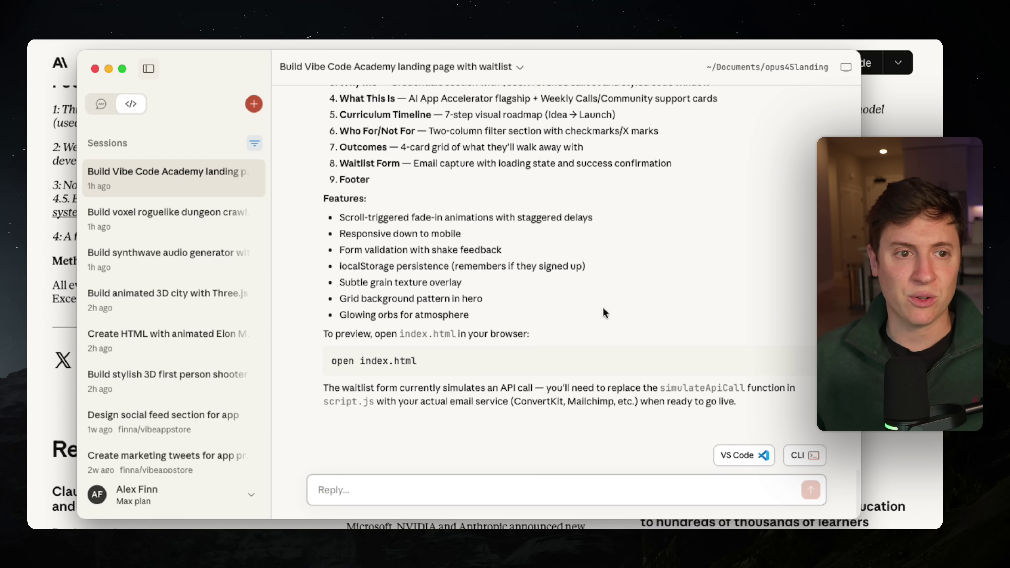
{"action": "left_click", "coordinate": [803, 455]}
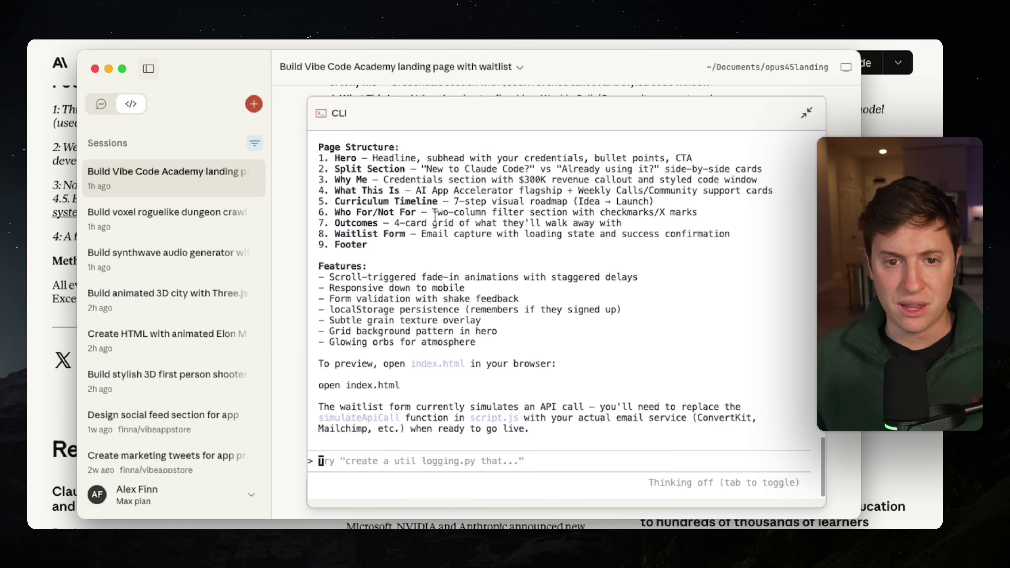
{"action": "scroll", "coordinate": [435, 217], "scroll_direction": "up", "scroll_amount": 20}
{"action": "scroll", "coordinate": [386, 203], "scroll_direction": "down", "scroll_amount": 10}
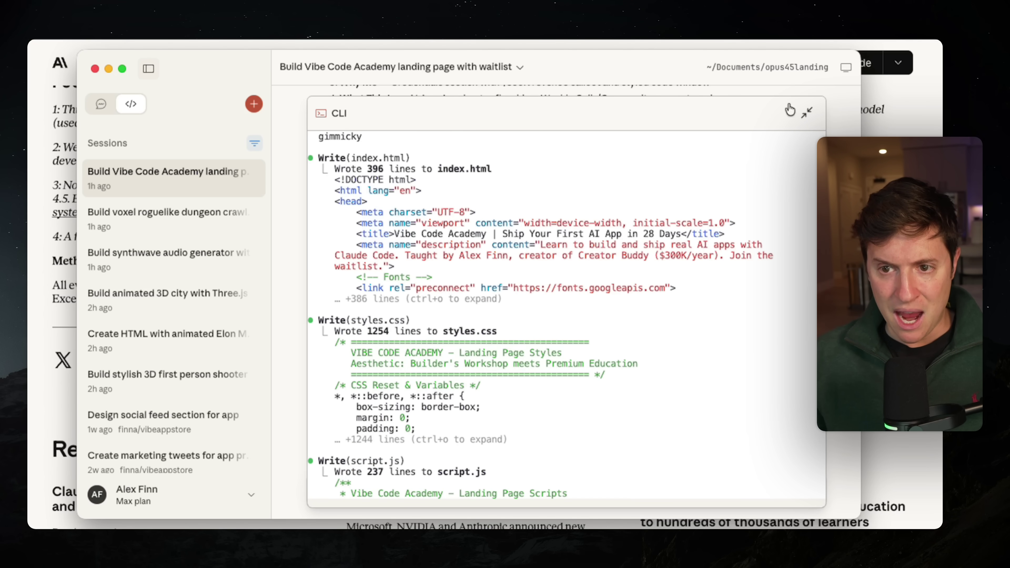
{"action": "left_click", "coordinate": [807, 113]}
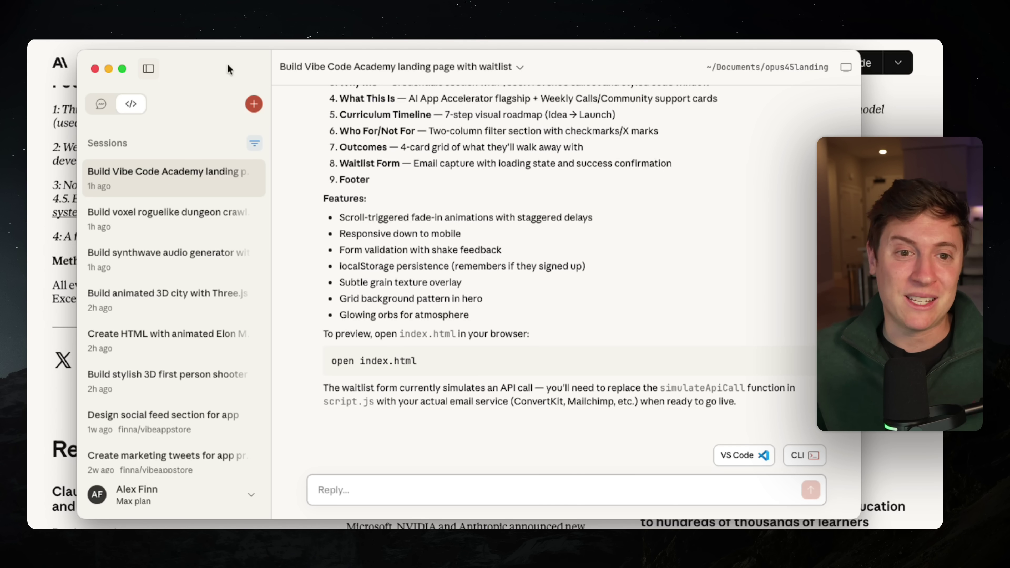
Open the 'Build stylish 3D first person shooter game' session from the Code sidebar.
{"action": "left_click", "coordinate": [102, 104]}
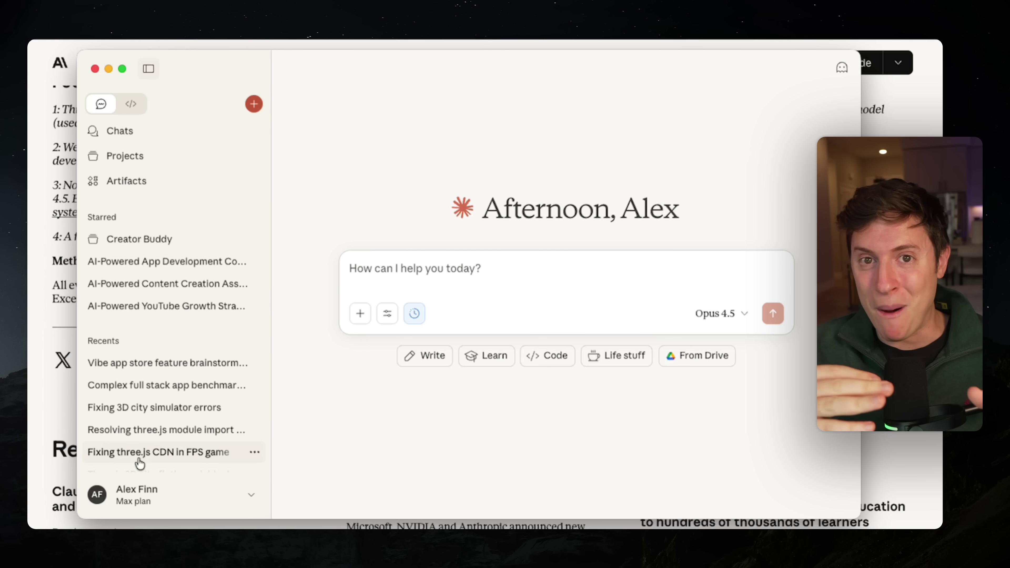
{"action": "left_click", "coordinate": [132, 104]}
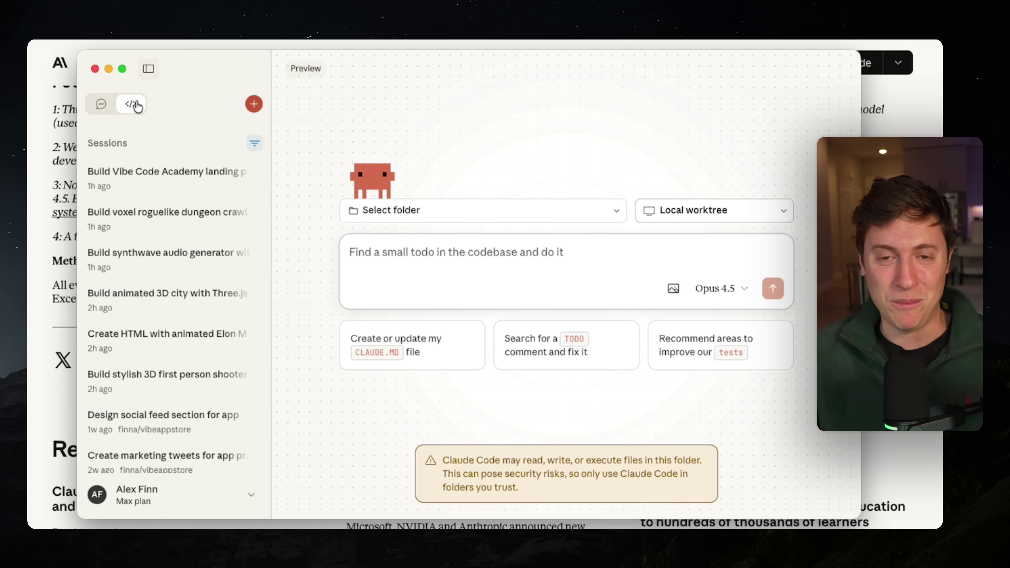
{"action": "left_click", "coordinate": [148, 68]}
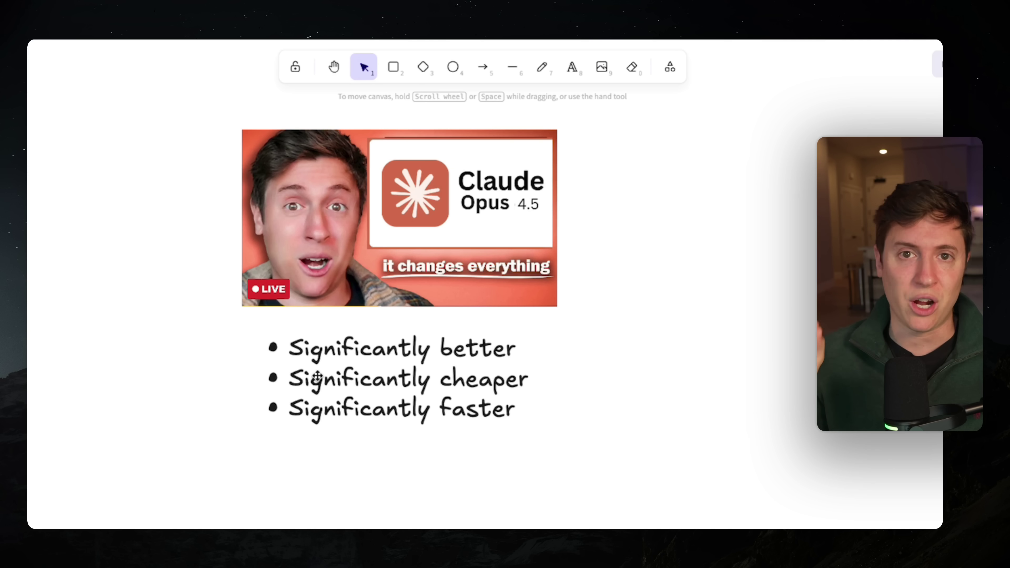
{"action": "scroll", "coordinate": [317, 376], "scroll_direction": "up", "scroll_amount": 3}
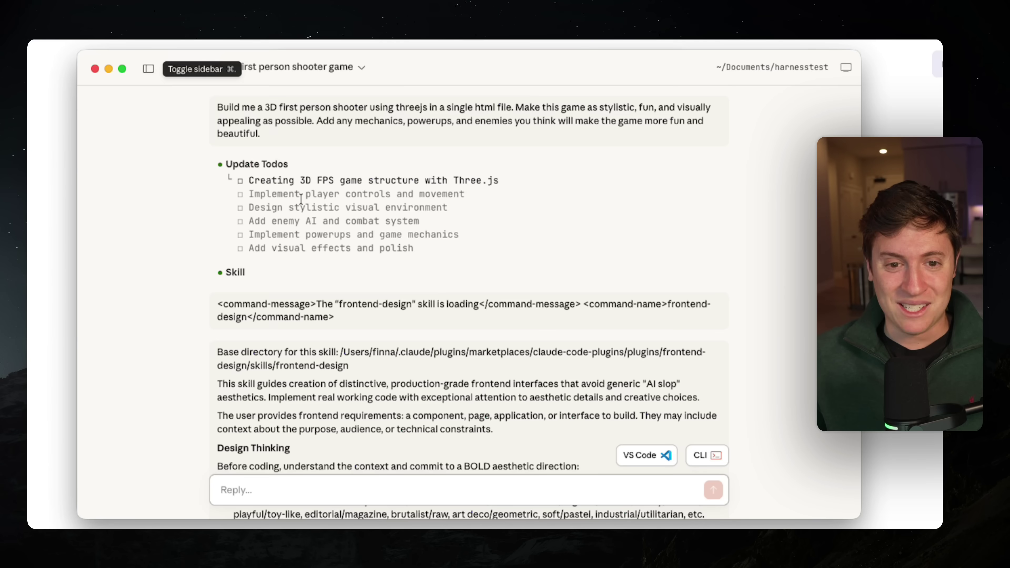
{"action": "scroll", "coordinate": [372, 233], "scroll_direction": "down", "scroll_amount": 2}
{"action": "scroll", "coordinate": [374, 238], "scroll_direction": "down", "scroll_amount": 3}
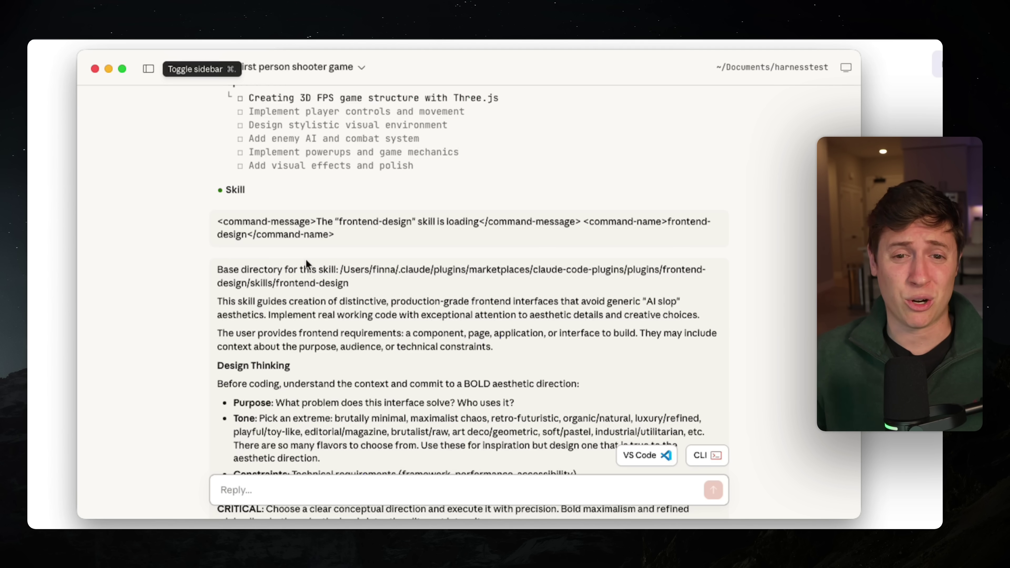
{"action": "scroll", "coordinate": [472, 292], "scroll_direction": "down", "scroll_amount": 20}
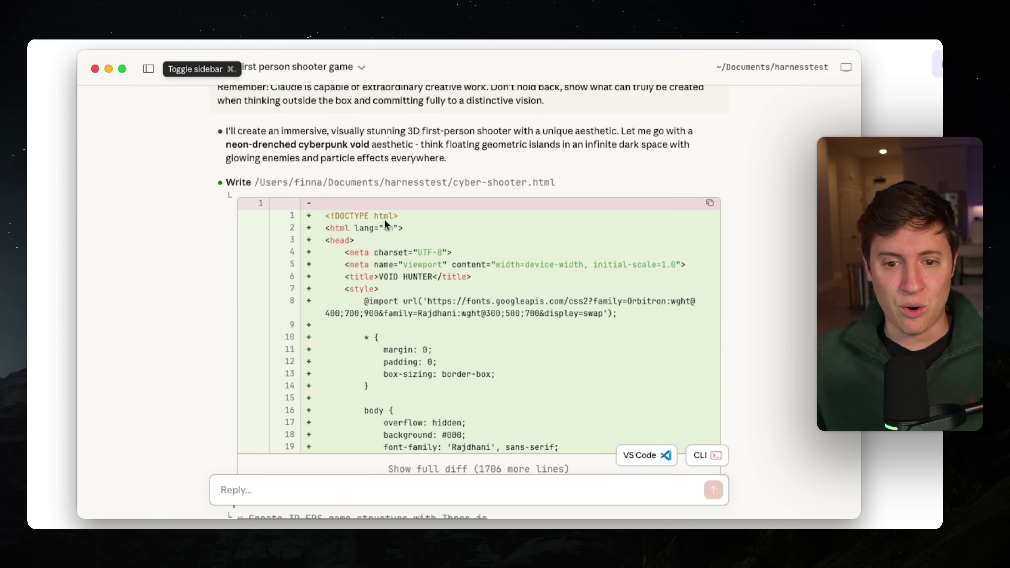
{"action": "scroll", "coordinate": [384, 219], "scroll_direction": "down", "scroll_amount": 8}
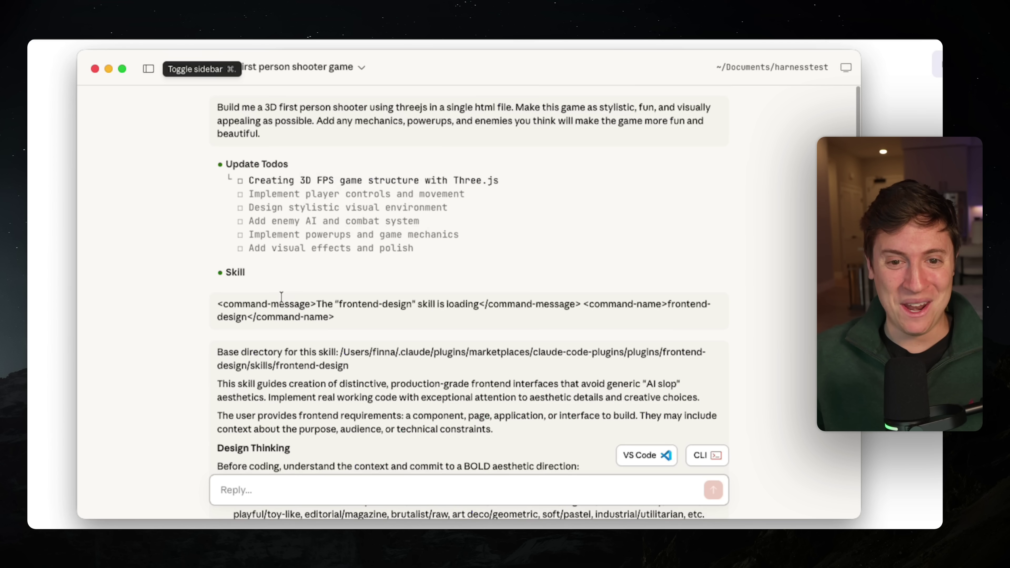
Scroll through the VOID HUNTER build summary, briefly switching to the whiteboard and back.
{"action": "scroll", "coordinate": [236, 135], "scroll_direction": "down", "scroll_amount": 20}
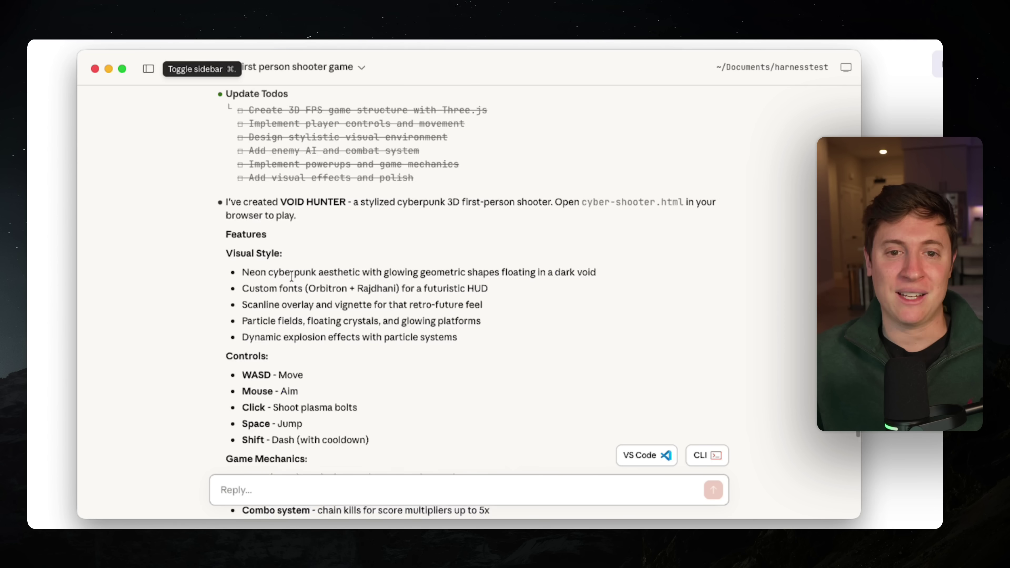
{"action": "scroll", "coordinate": [258, 191], "scroll_direction": "up", "scroll_amount": 3}
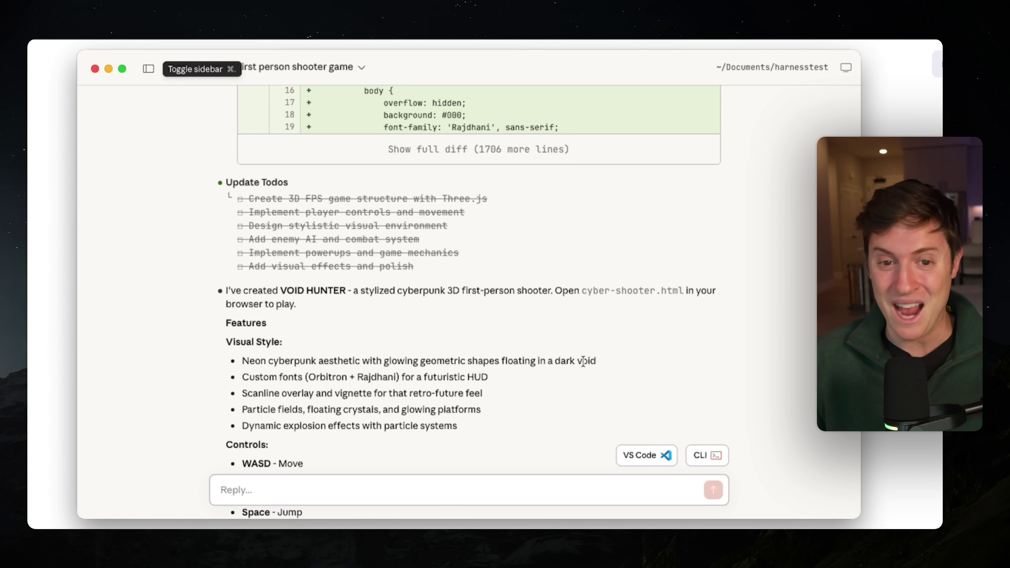
{"action": "scroll", "coordinate": [581, 364], "scroll_direction": "down", "scroll_amount": 7}
{"action": "key", "text": "super+Tab"}
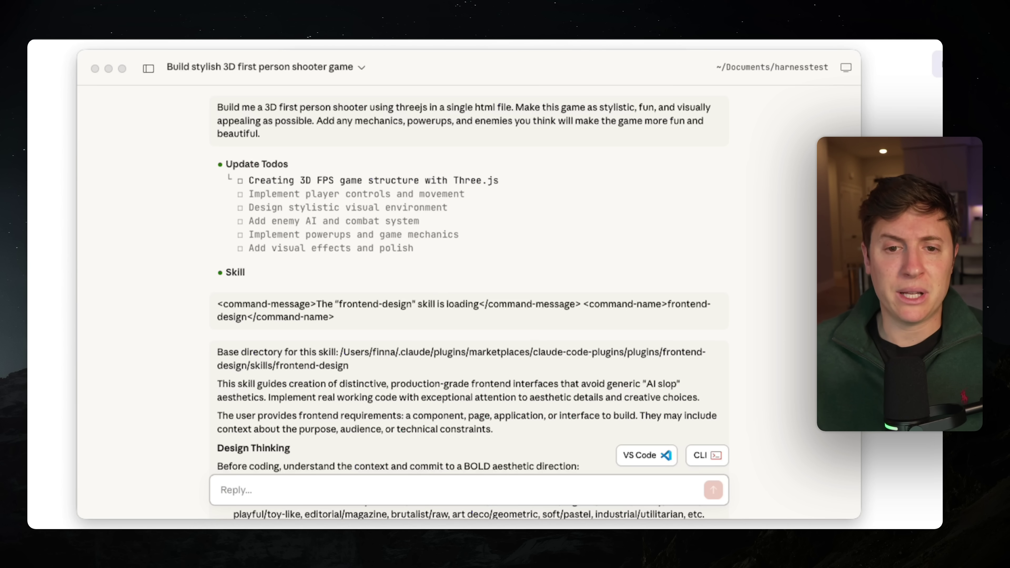
{"action": "scroll", "coordinate": [380, 207], "scroll_direction": "down", "scroll_amount": 20}
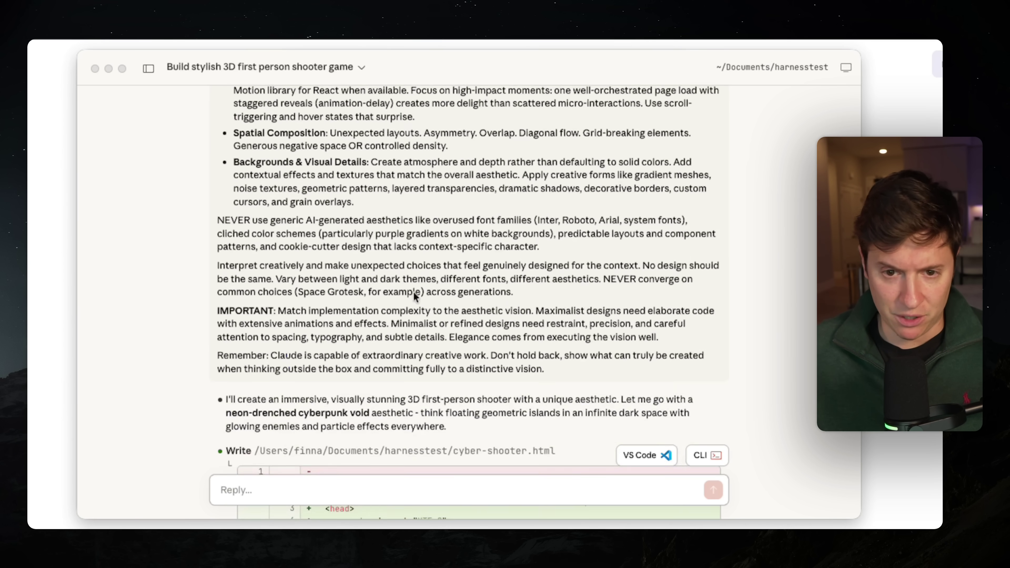
{"action": "scroll", "coordinate": [428, 149], "scroll_direction": "up", "scroll_amount": 4}
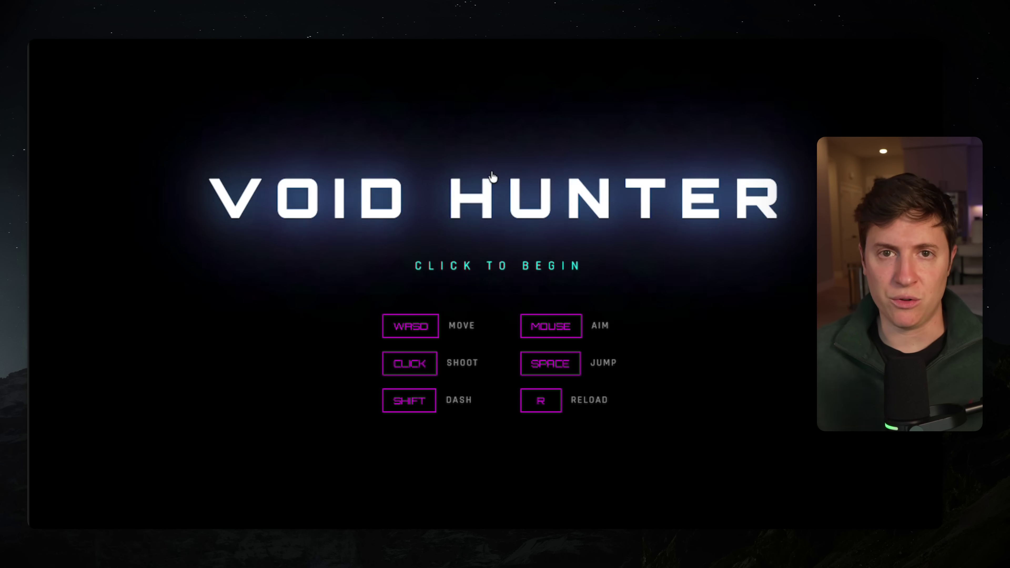
Start VOID HUNTER, shoot down the first drones and advance through the arena.
{"action": "left_click", "coordinate": [474, 271]}
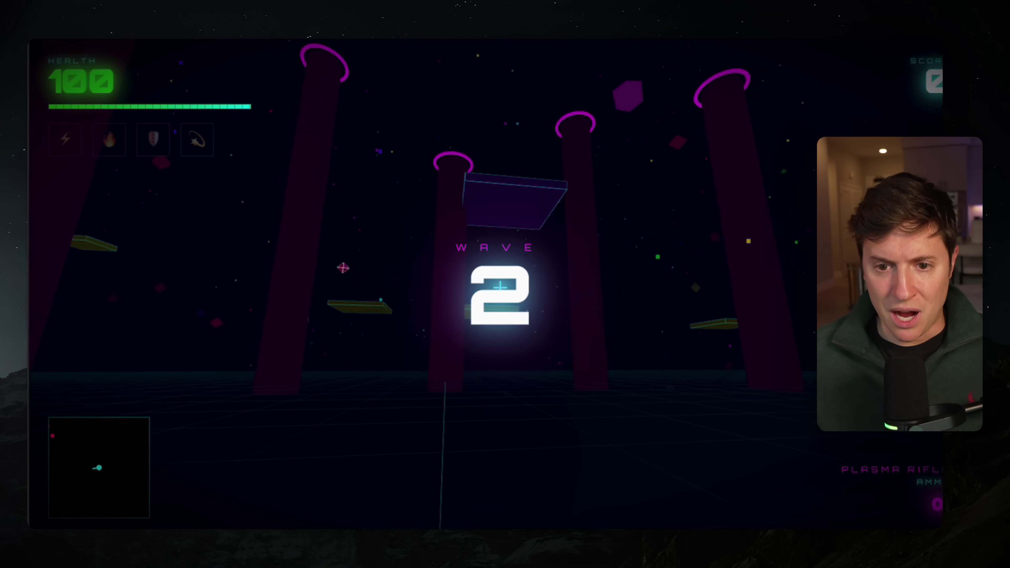
{"action": "mouse_move", "coordinate": [501, 287]}
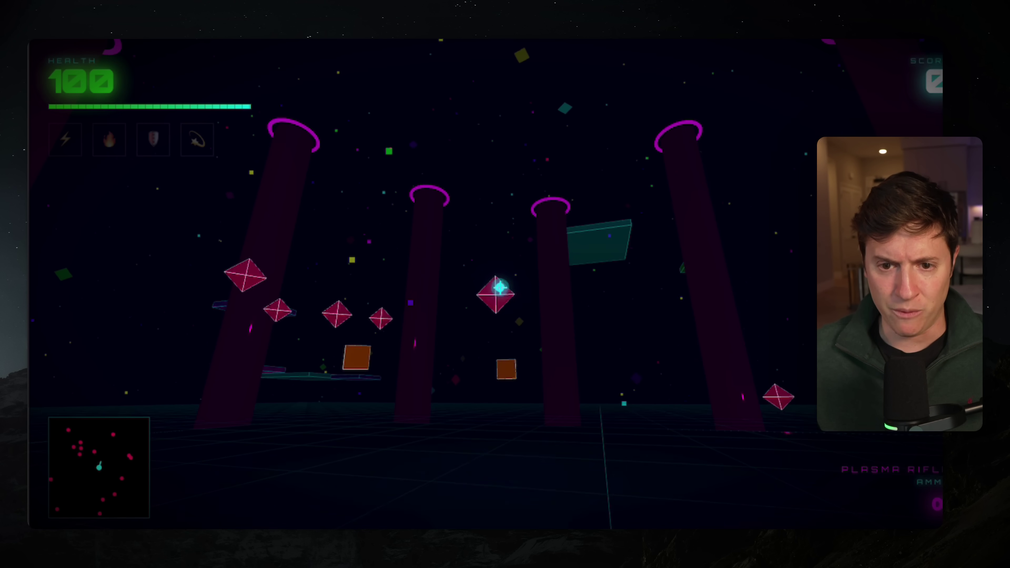
{"action": "left_click", "coordinate": [500, 287]}
{"action": "left_click", "coordinate": [500, 287]}
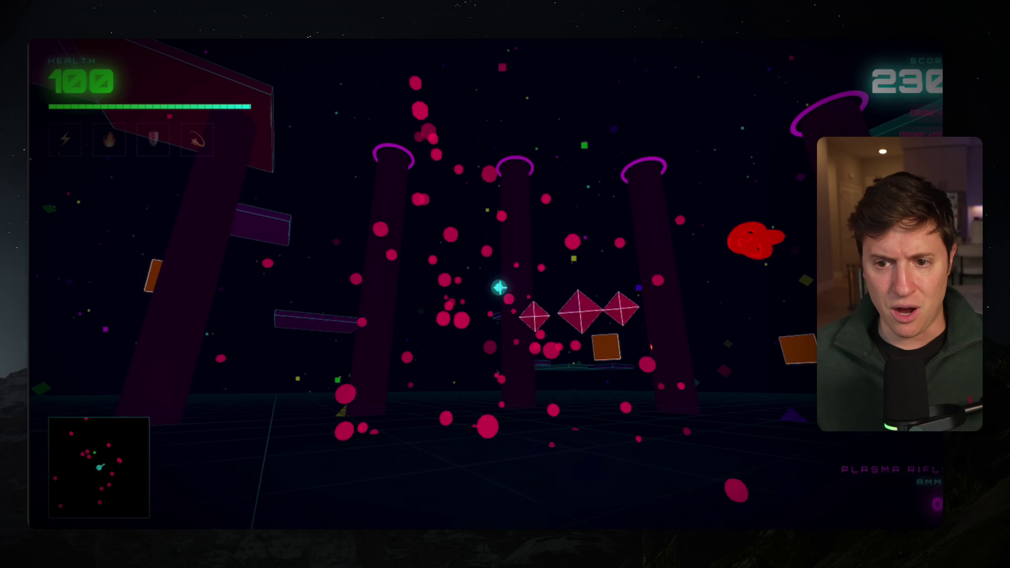
{"action": "left_click", "coordinate": [500, 287]}
{"action": "left_click", "coordinate": [501, 287]}
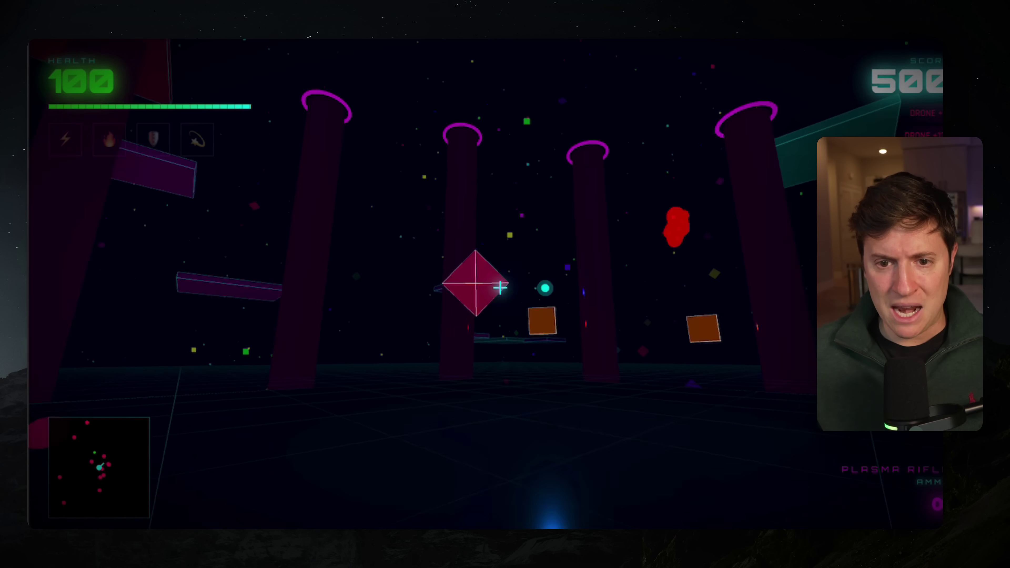
{"action": "left_click", "coordinate": [501, 287]}
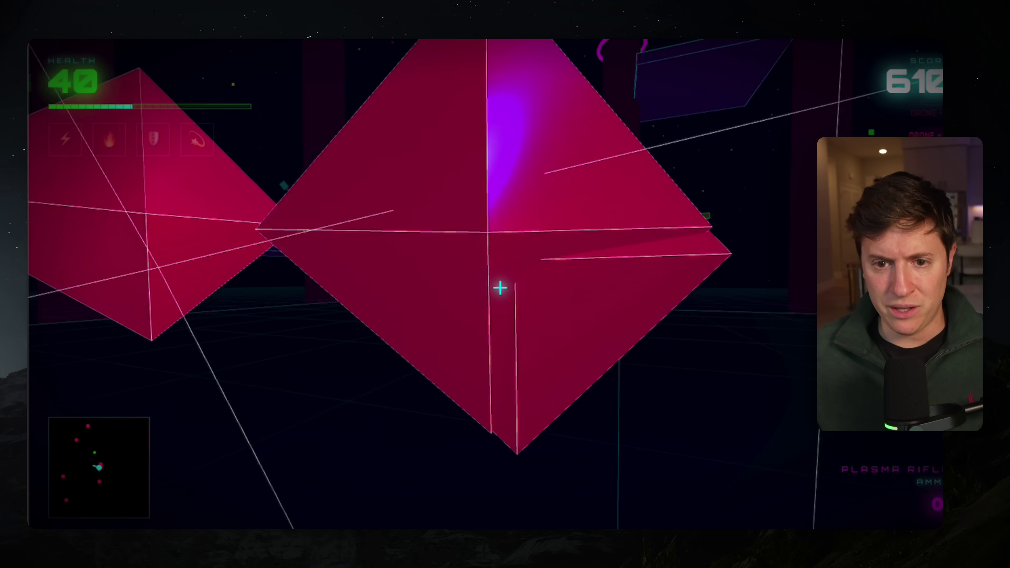
{"action": "left_click", "coordinate": [501, 287]}
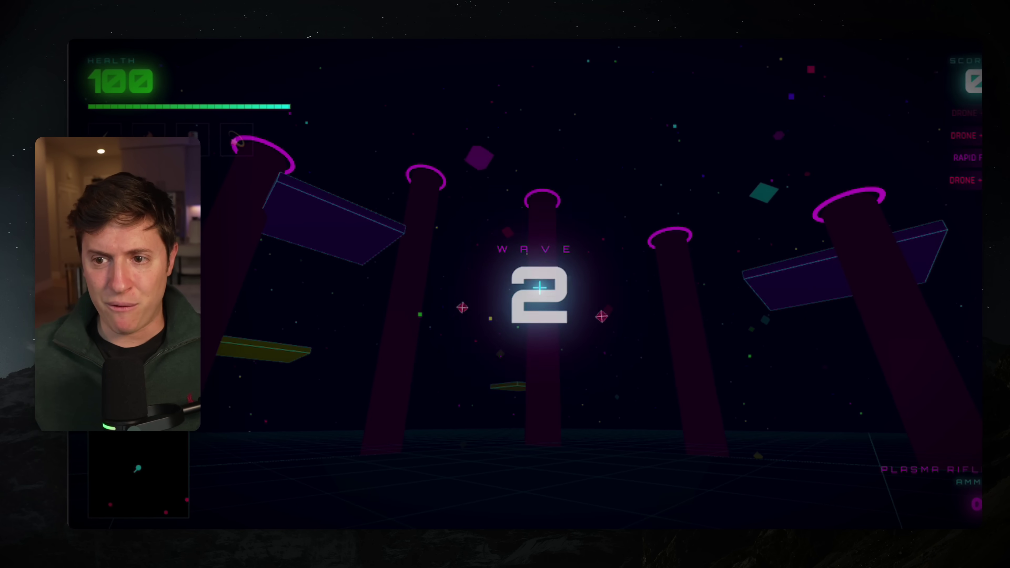
{"action": "key", "text": "w"}
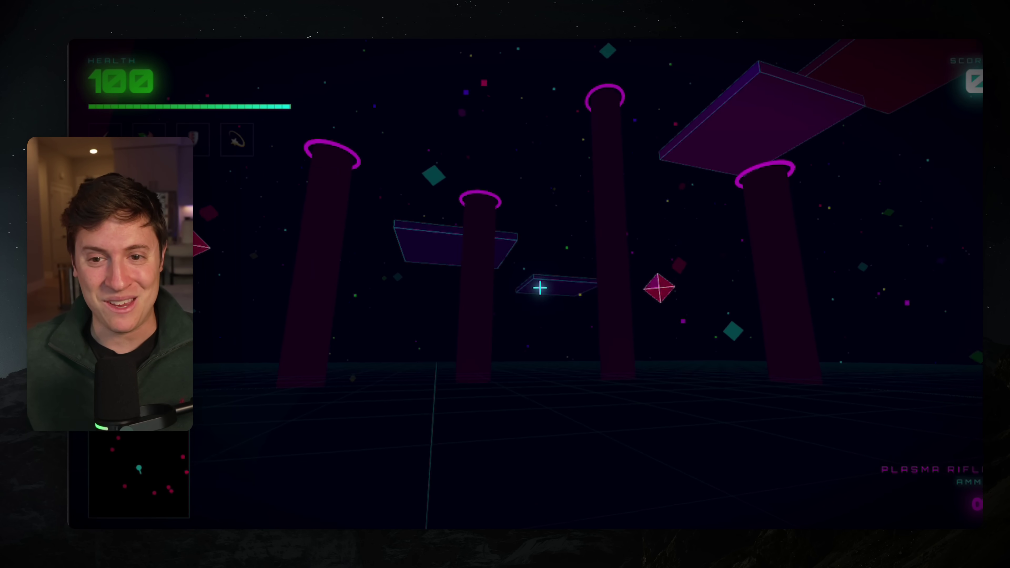
Shoot the drones ahead and fire plasma shots to destroy the heavy enemies.
{"action": "left_click", "coordinate": [540, 287]}
{"action": "left_click", "coordinate": [540, 288]}
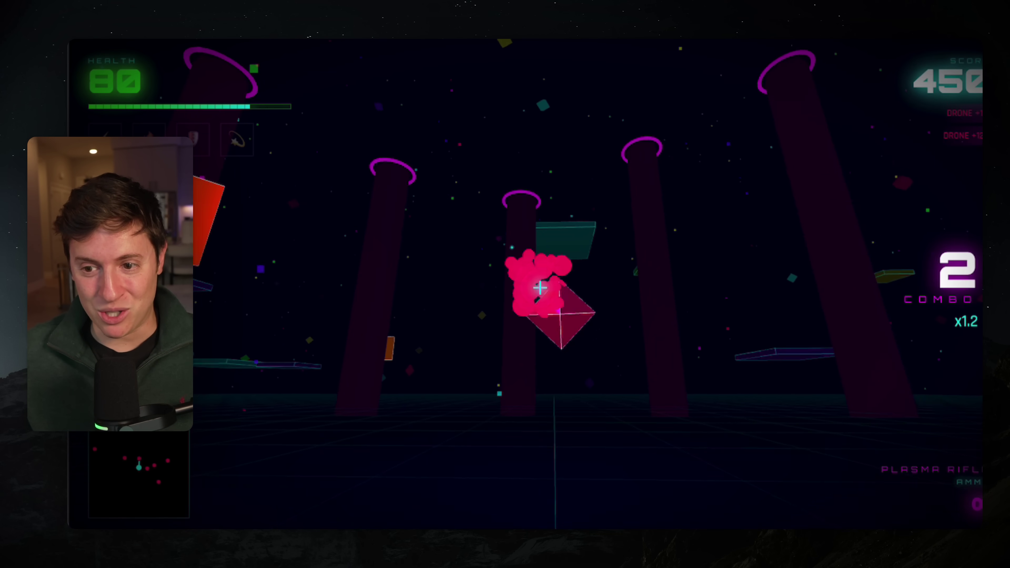
{"action": "left_click", "coordinate": [540, 287]}
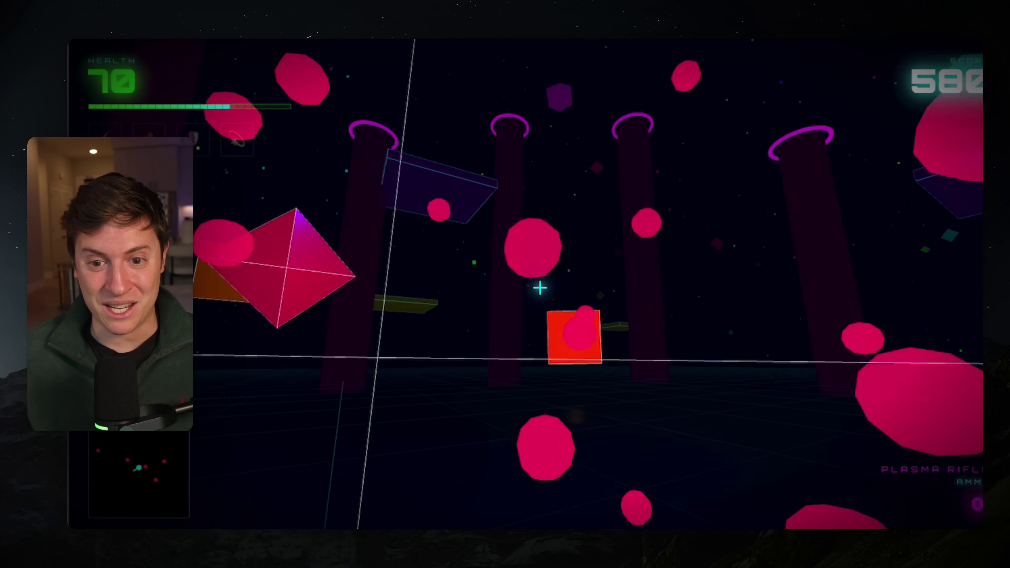
{"action": "left_click", "coordinate": [540, 288]}
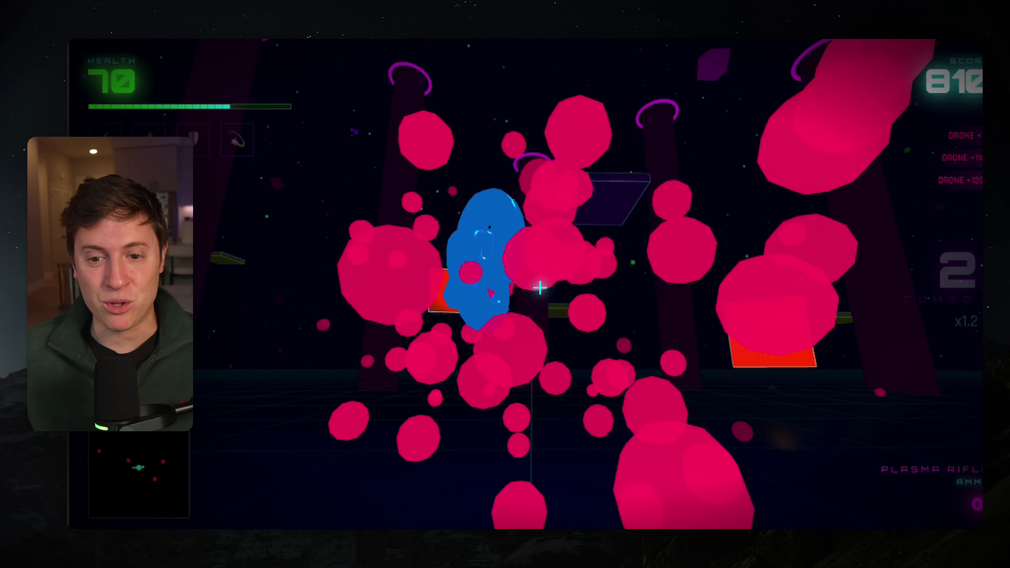
{"action": "left_click", "coordinate": [540, 287]}
{"action": "left_click", "coordinate": [540, 287]}
{"action": "left_click", "coordinate": [539, 287]}
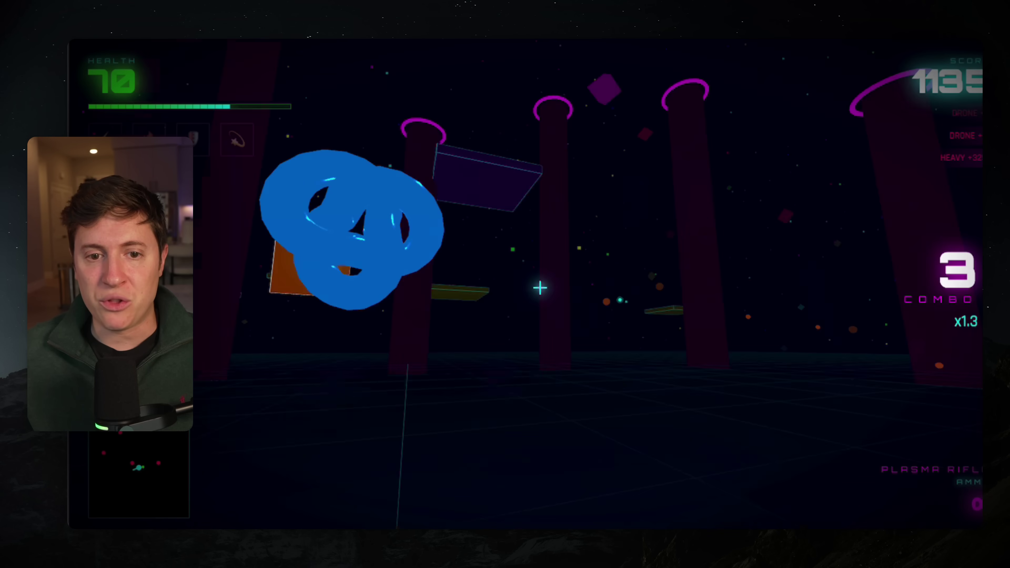
{"action": "left_click", "coordinate": [540, 287]}
Activate the shield and destroy orange cubes, pushing the combo to 5 and score to 1860.
{"action": "key", "text": "3"}
{"action": "left_click", "coordinate": [540, 287]}
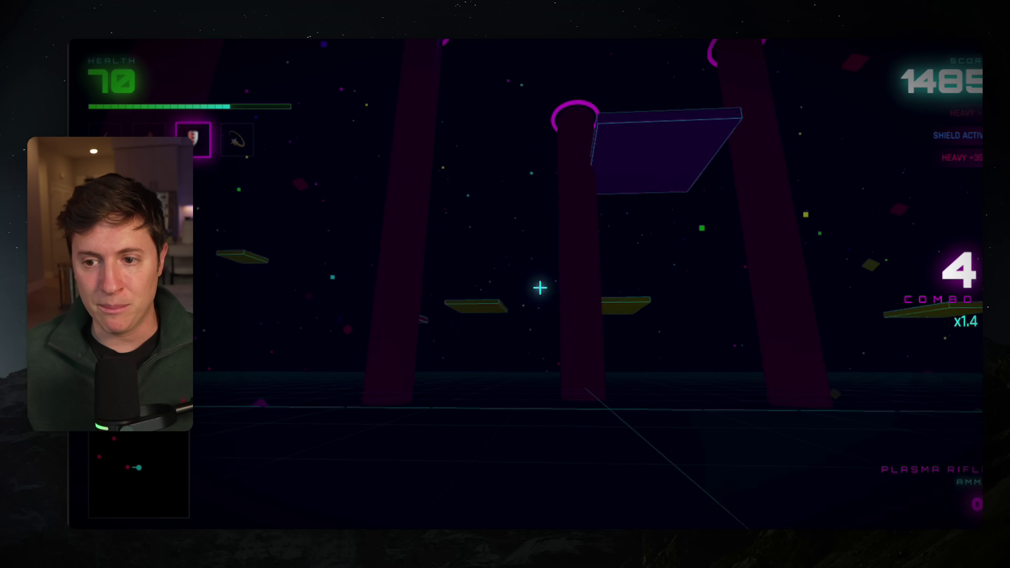
{"action": "left_click", "coordinate": [540, 287]}
{"action": "left_click", "coordinate": [540, 287]}
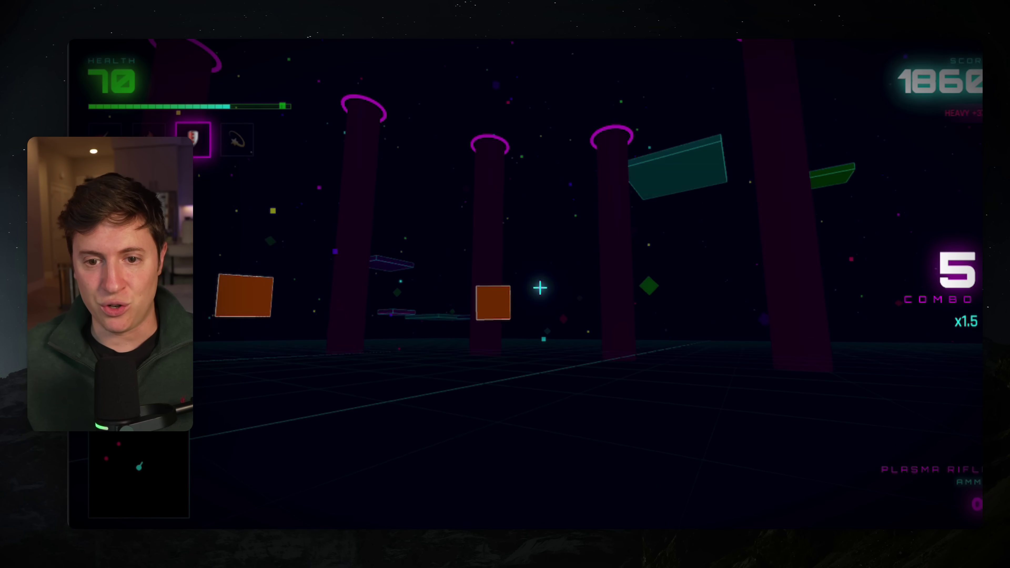
{"action": "left_click", "coordinate": [540, 287]}
{"action": "left_click", "coordinate": [540, 287]}
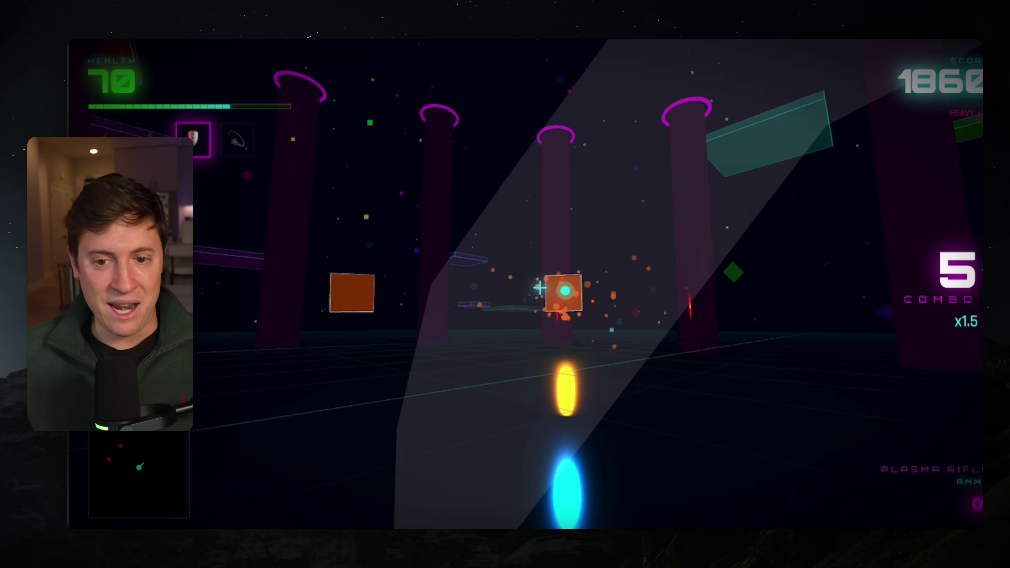
{"action": "left_click", "coordinate": [540, 287]}
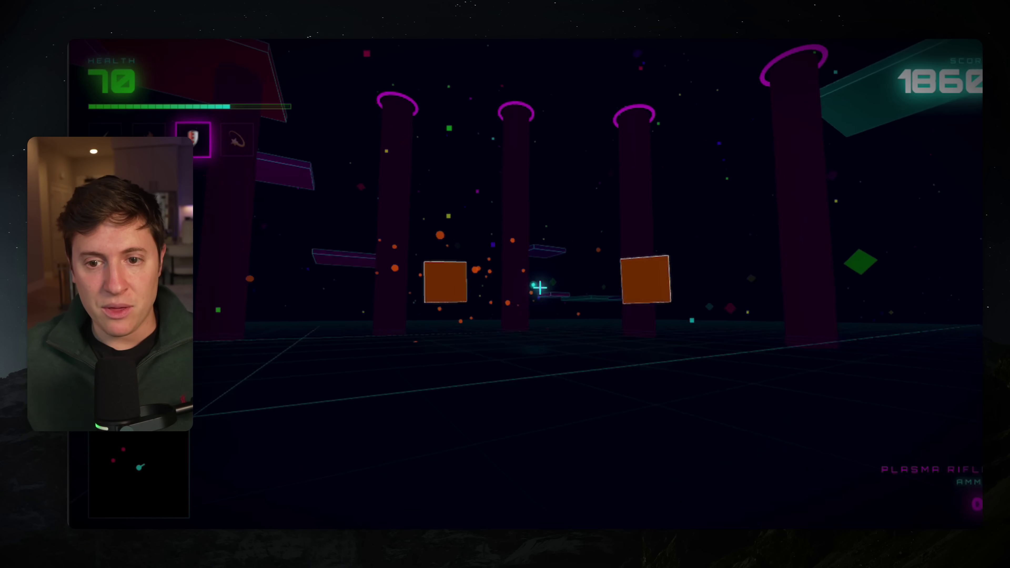
{"action": "left_click", "coordinate": [540, 287]}
{"action": "left_click", "coordinate": [540, 287]}
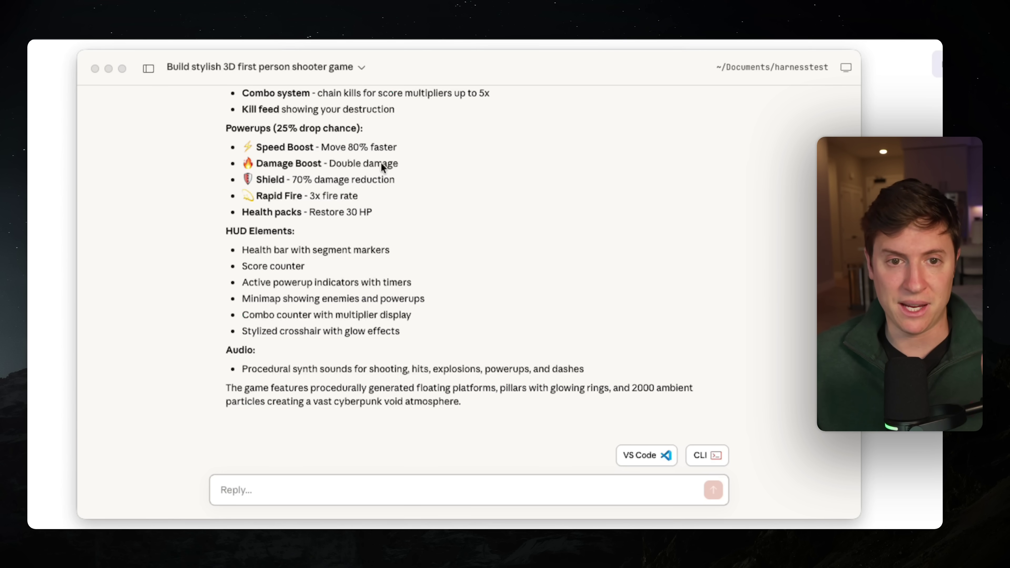
Show the past sessions list and switch from code sessions to the chat view.
{"action": "left_click", "coordinate": [148, 68]}
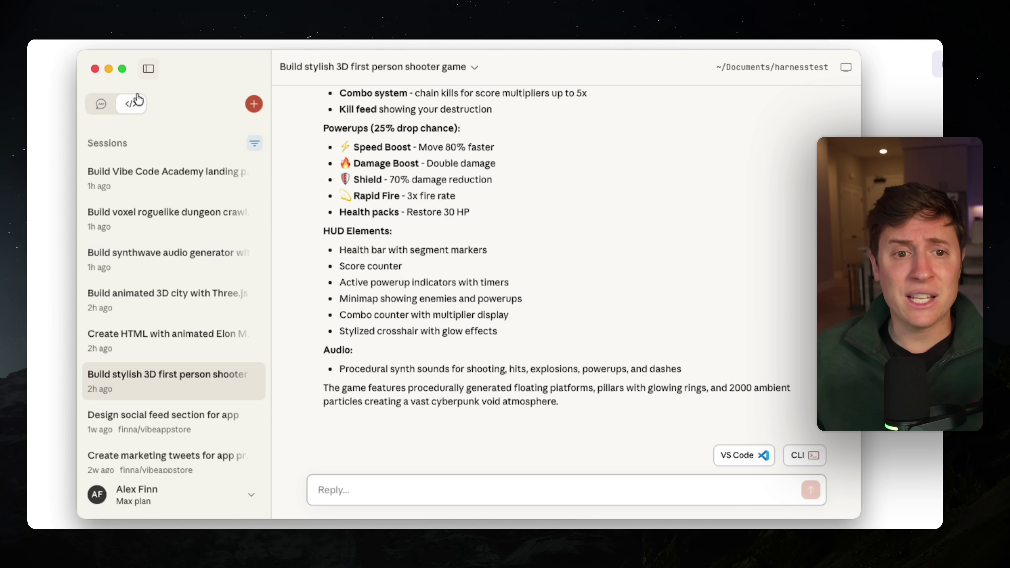
{"action": "left_click", "coordinate": [101, 113]}
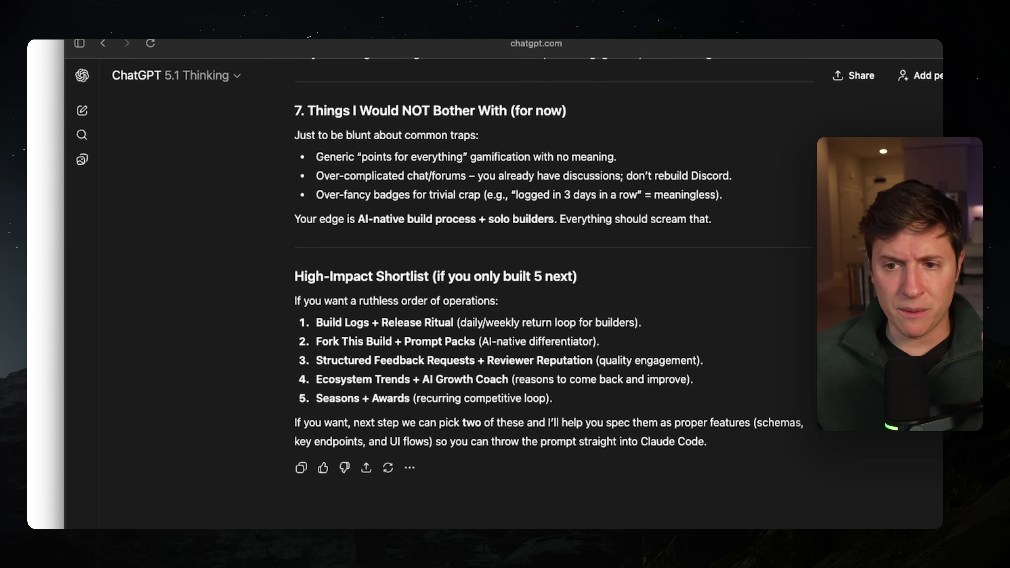
Highlight ChatGPT's opening diagnosis paragraph and its bullets.
{"action": "scroll", "coordinate": [533, 165], "scroll_direction": "up", "scroll_amount": 15}
{"action": "scroll", "coordinate": [532, 165], "scroll_direction": "up", "scroll_amount": 20}
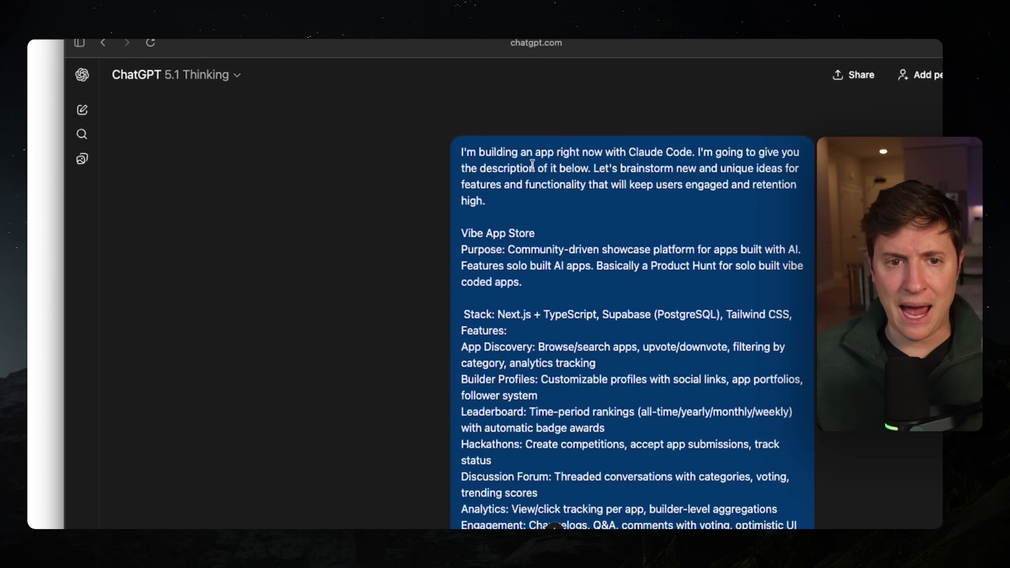
{"action": "scroll", "coordinate": [533, 165], "scroll_direction": "down", "scroll_amount": 4}
{"action": "scroll", "coordinate": [532, 165], "scroll_direction": "down", "scroll_amount": 8}
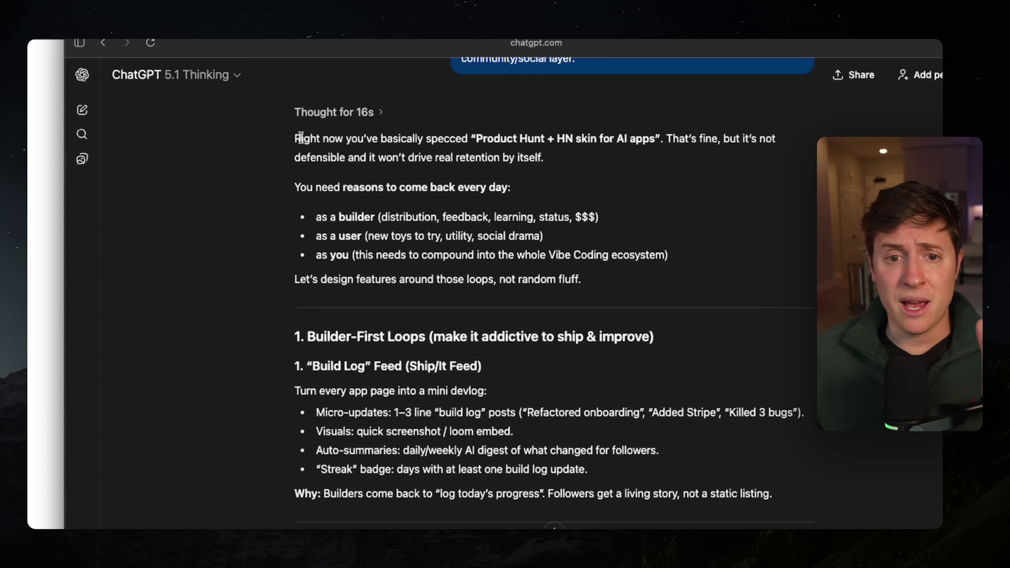
{"action": "left_click_drag", "start_coordinate": [299, 138], "coordinate": [649, 298]}
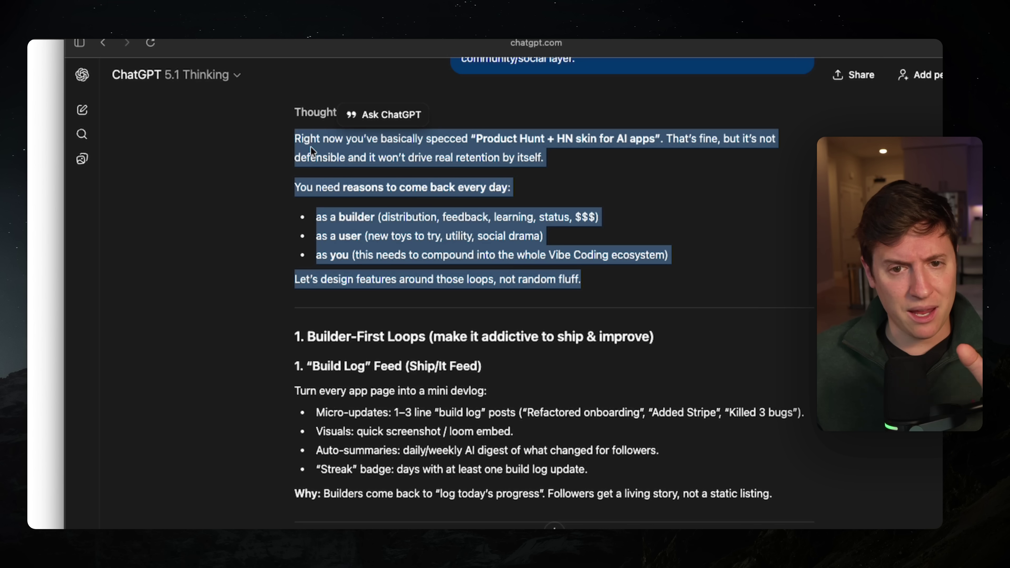
{"action": "scroll", "coordinate": [310, 151], "scroll_direction": "down", "scroll_amount": 5}
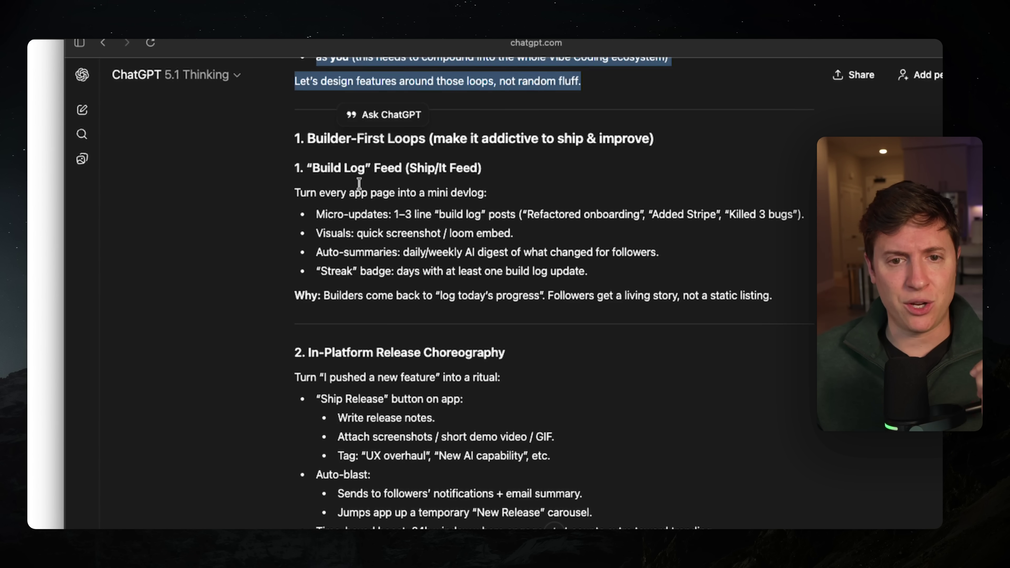
{"action": "left_click", "coordinate": [303, 155]}
{"action": "left_click_drag", "start_coordinate": [303, 155], "coordinate": [587, 273]}
Highlight the High-Impact Shortlist through the final paragraph, then scroll back toward the prompt.
{"action": "scroll", "coordinate": [522, 266], "scroll_direction": "down", "scroll_amount": 9}
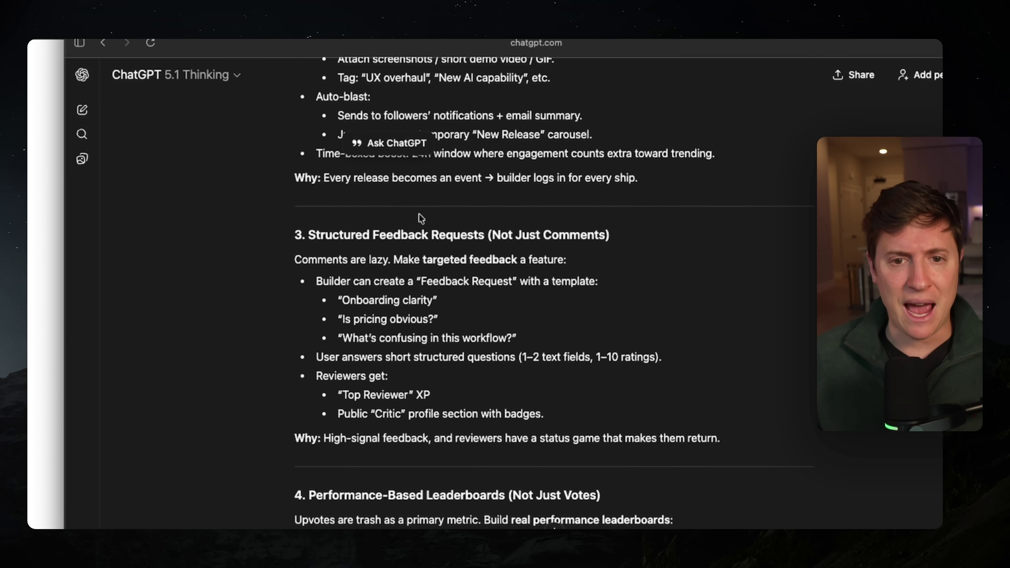
{"action": "scroll", "coordinate": [344, 220], "scroll_direction": "up", "scroll_amount": 3}
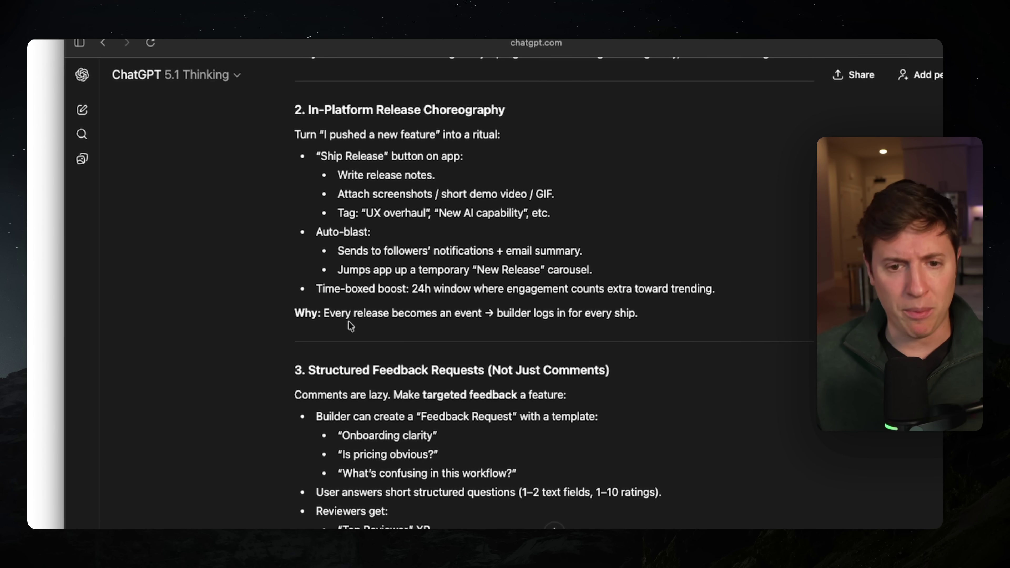
{"action": "scroll", "coordinate": [349, 326], "scroll_direction": "down", "scroll_amount": 20}
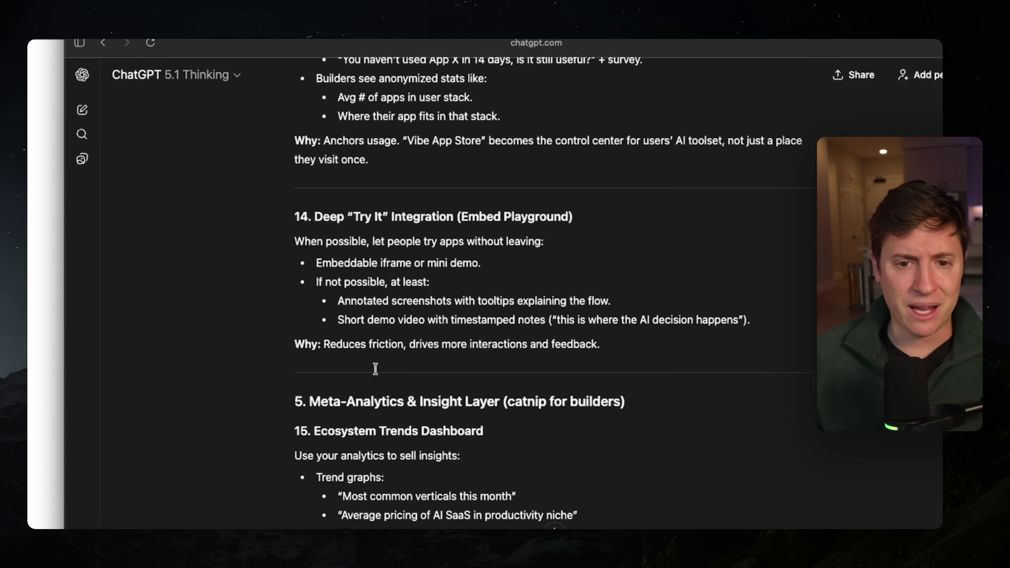
{"action": "scroll", "coordinate": [376, 368], "scroll_direction": "down", "scroll_amount": 15}
{"action": "scroll", "coordinate": [376, 318], "scroll_direction": "down", "scroll_amount": 20}
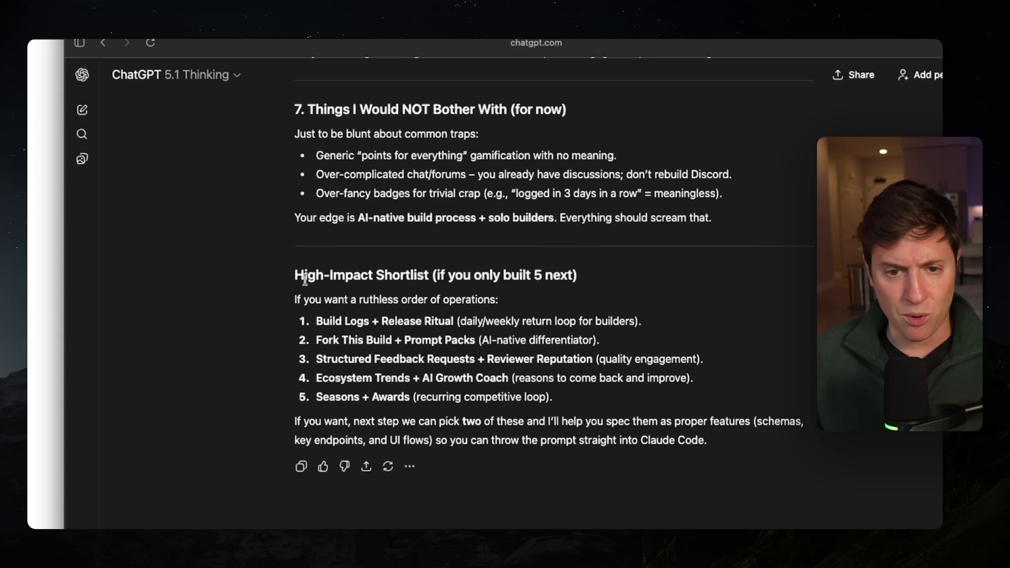
{"action": "left_click_drag", "start_coordinate": [305, 278], "coordinate": [682, 460]}
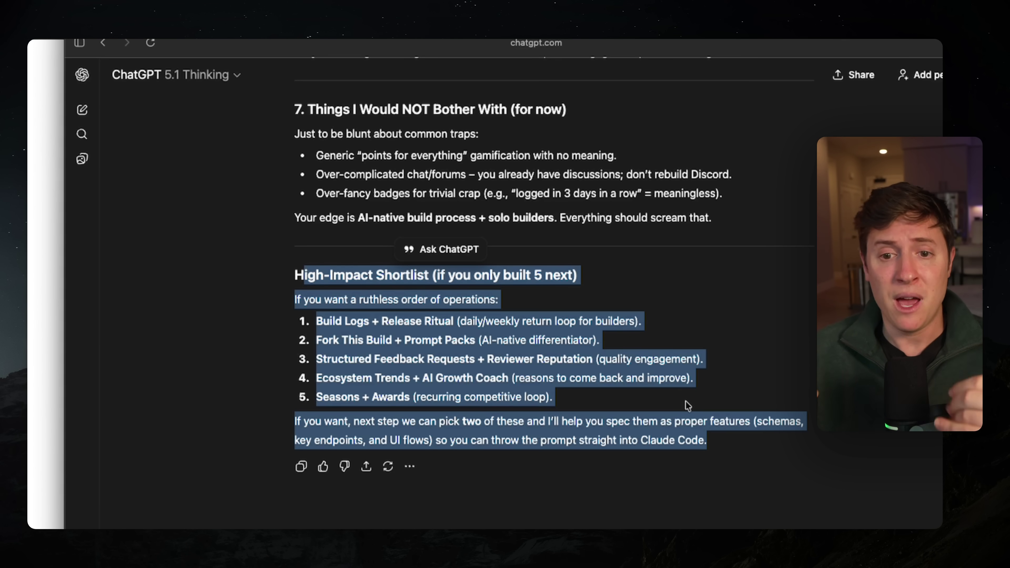
{"action": "scroll", "coordinate": [688, 406], "scroll_direction": "up", "scroll_amount": 20}
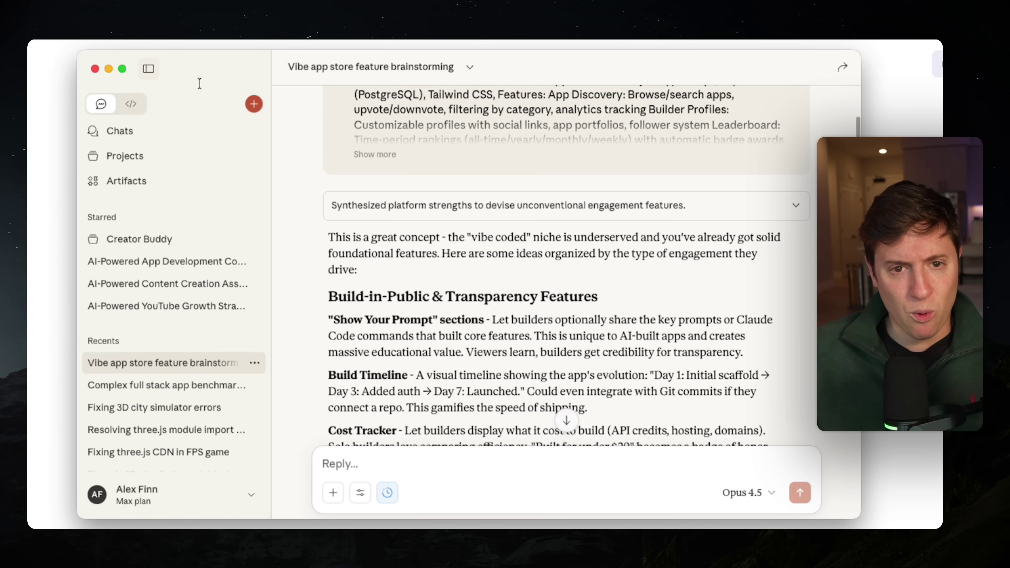
Widen the chat and highlight Claude's opening paragraph, then the Show Your Prompt description.
{"action": "left_click", "coordinate": [153, 71]}
{"action": "scroll", "coordinate": [380, 173], "scroll_direction": "down", "scroll_amount": 2}
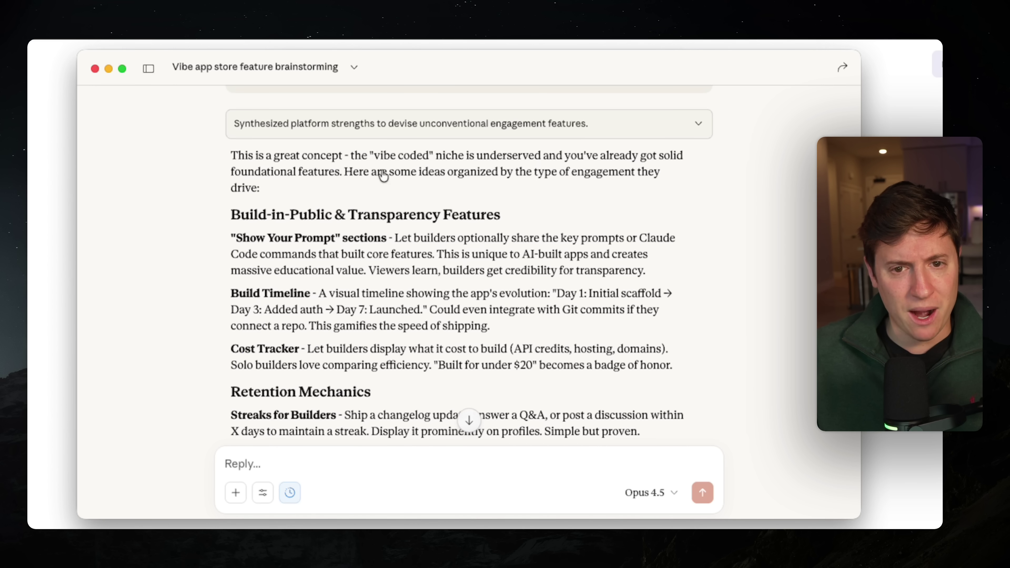
{"action": "left_click_drag", "start_coordinate": [232, 156], "coordinate": [322, 188]}
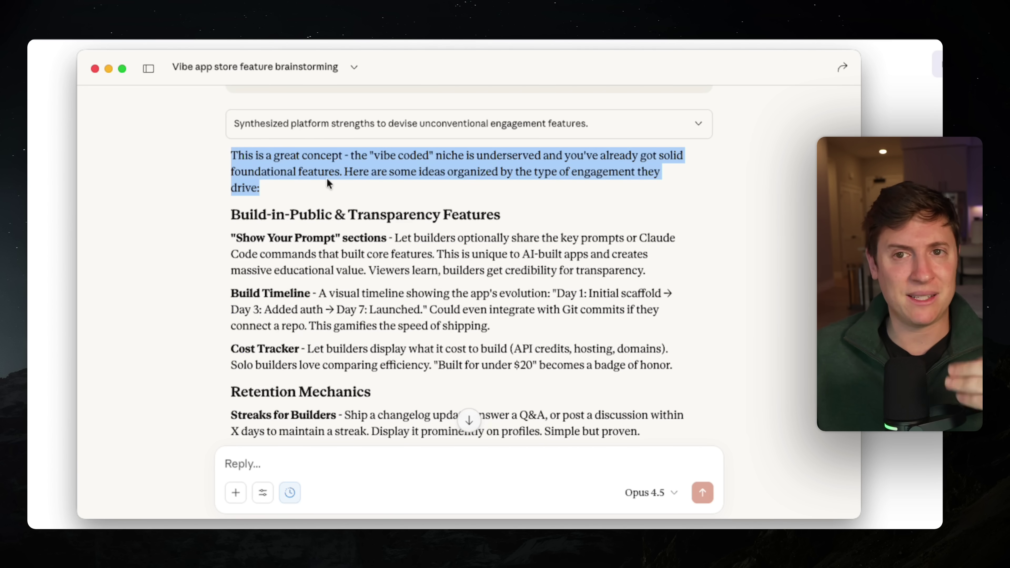
{"action": "scroll", "coordinate": [327, 182], "scroll_direction": "down", "scroll_amount": 6}
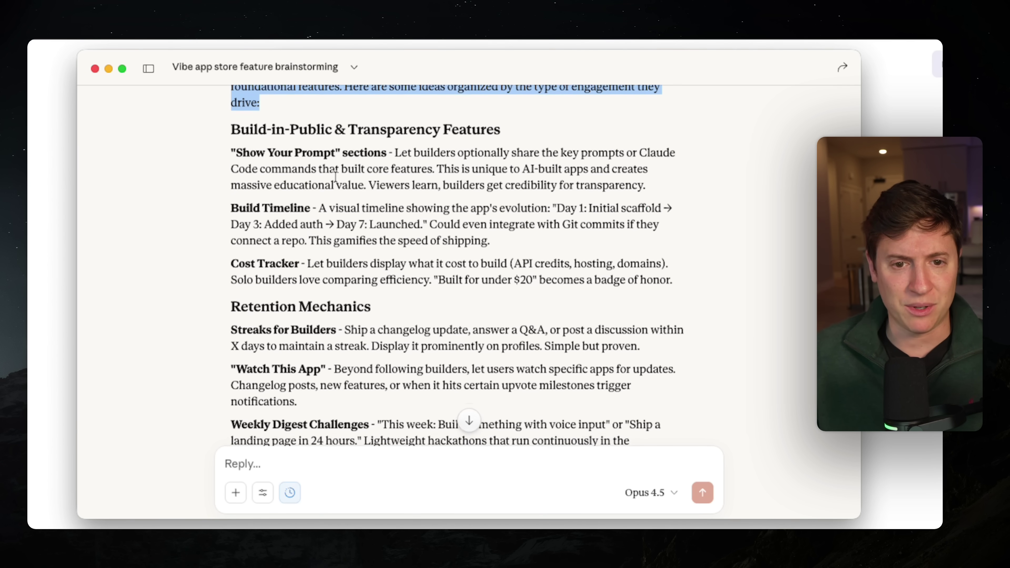
{"action": "scroll", "coordinate": [275, 182], "scroll_direction": "up", "scroll_amount": 4}
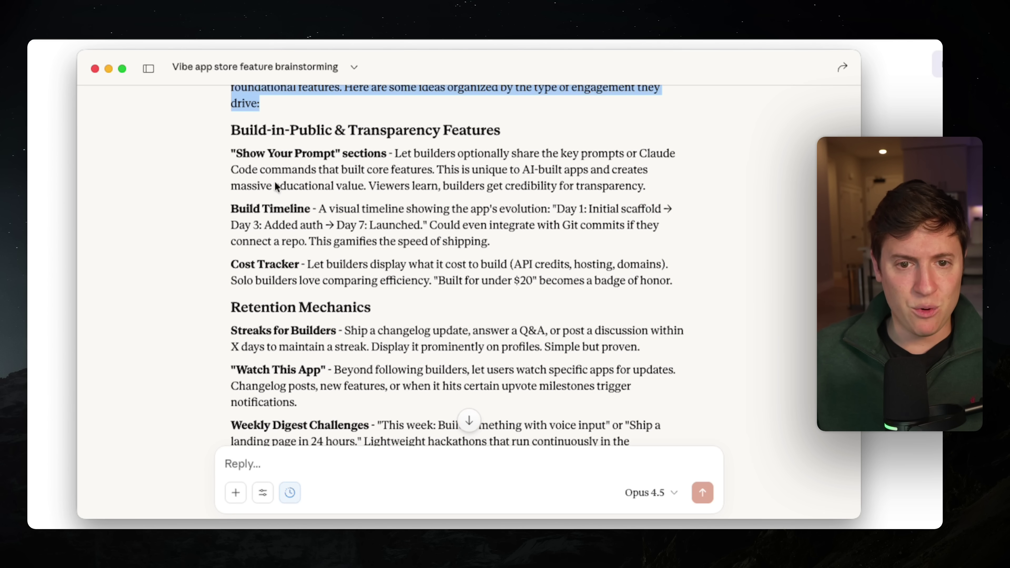
{"action": "left_click", "coordinate": [320, 186]}
{"action": "left_click_drag", "start_coordinate": [395, 153], "coordinate": [653, 199]}
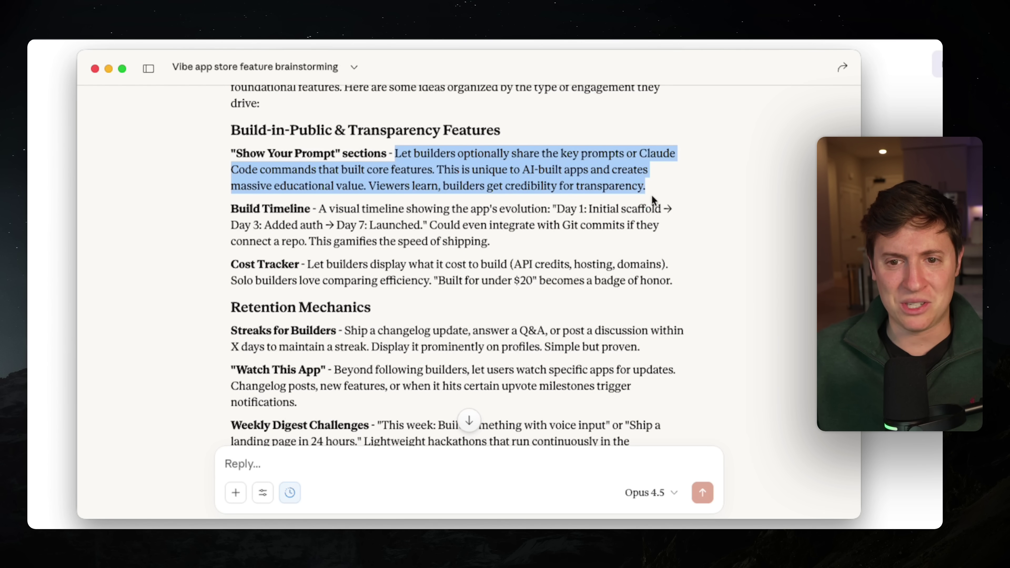
{"action": "scroll", "coordinate": [552, 223], "scroll_direction": "down", "scroll_amount": 20}
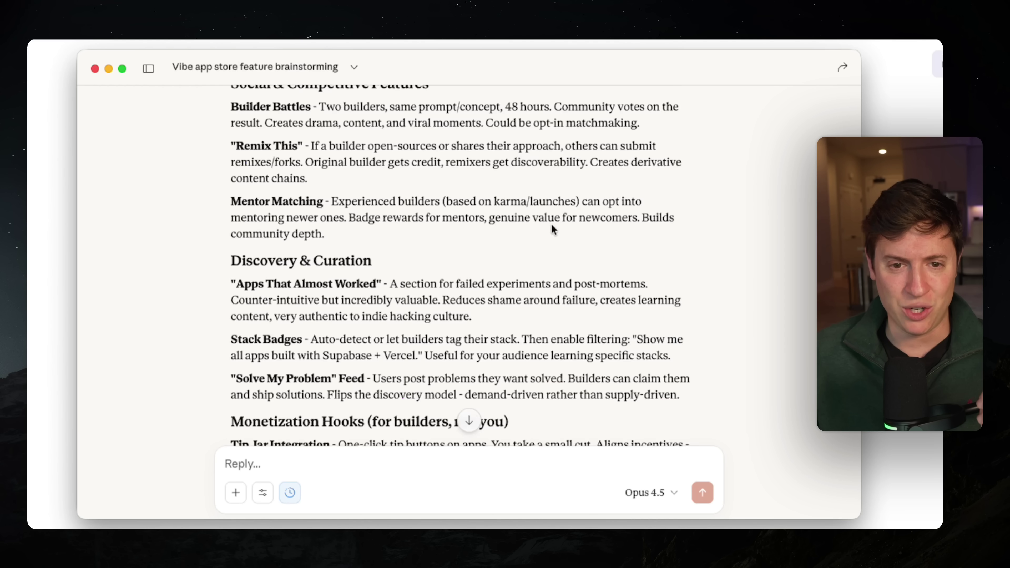
{"action": "scroll", "coordinate": [552, 223], "scroll_direction": "down", "scroll_amount": 2}
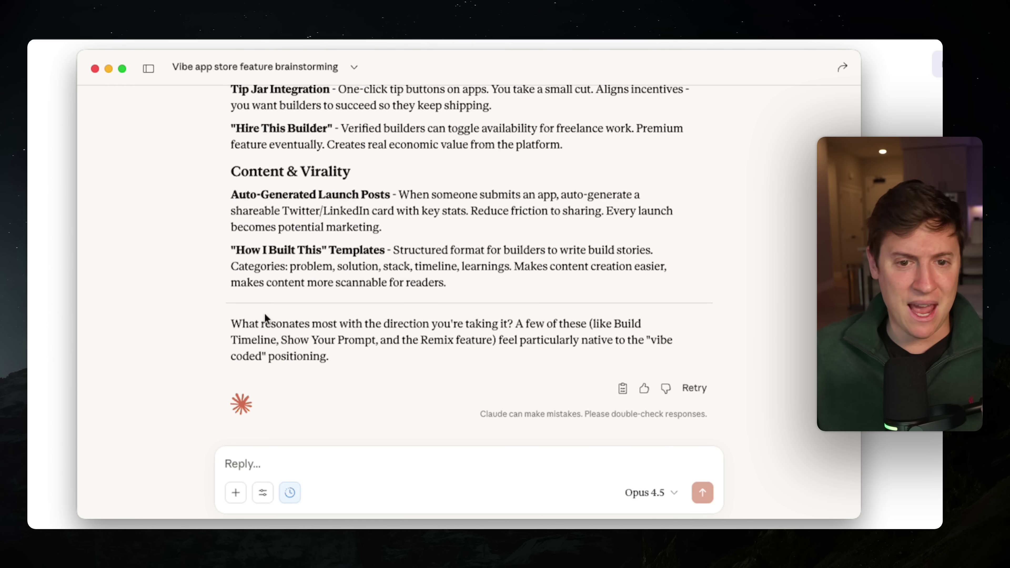
Highlight the reply's closing paragraph, then scroll back up through the feature ideas.
{"action": "left_click_drag", "start_coordinate": [229, 324], "coordinate": [415, 372]}
{"action": "scroll", "coordinate": [416, 307], "scroll_direction": "up", "scroll_amount": 10}
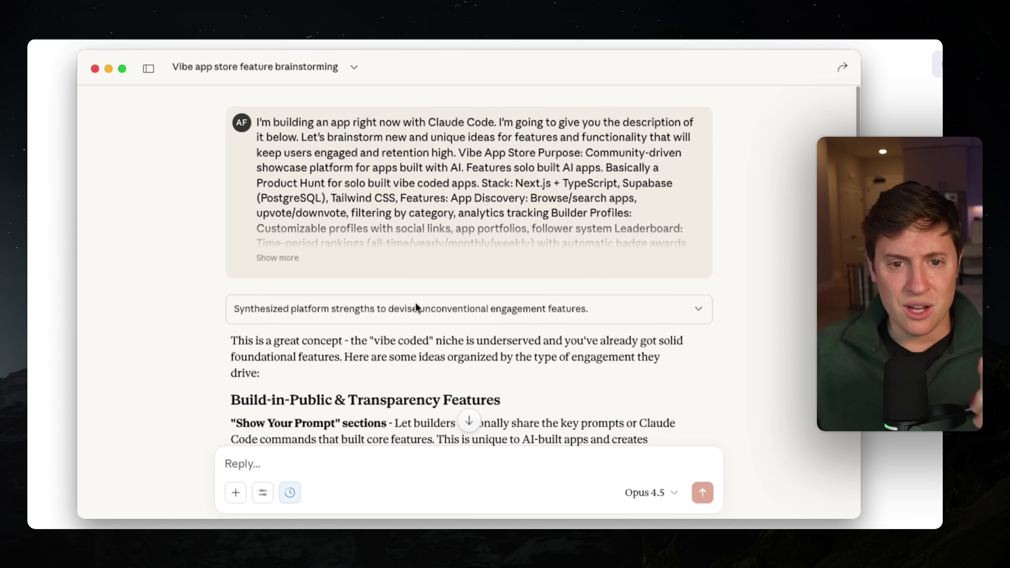
{"action": "scroll", "coordinate": [415, 302], "scroll_direction": "down", "scroll_amount": 15}
{"action": "triple_click", "coordinate": [415, 302]}
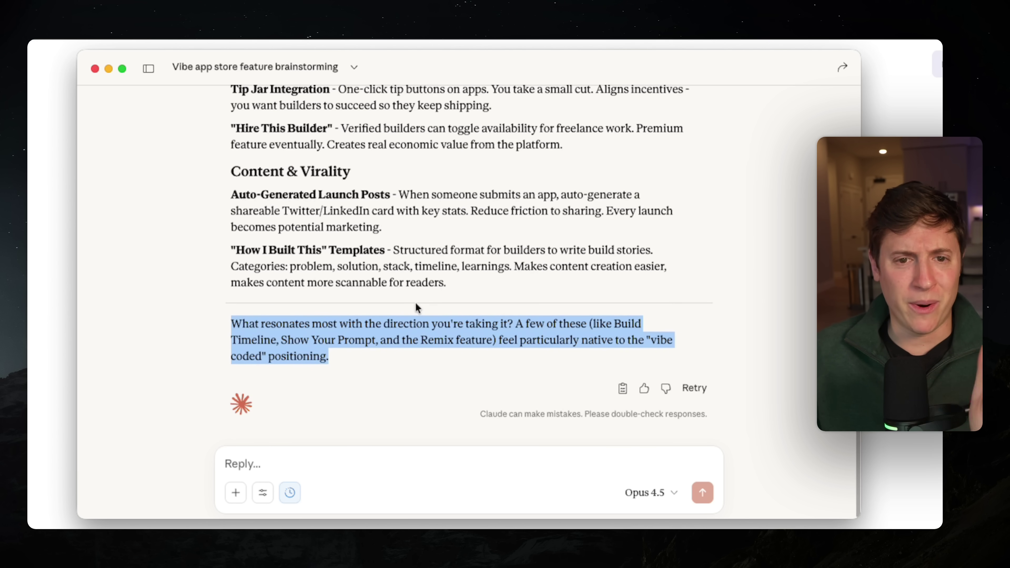
{"action": "scroll", "coordinate": [412, 272], "scroll_direction": "up", "scroll_amount": 15}
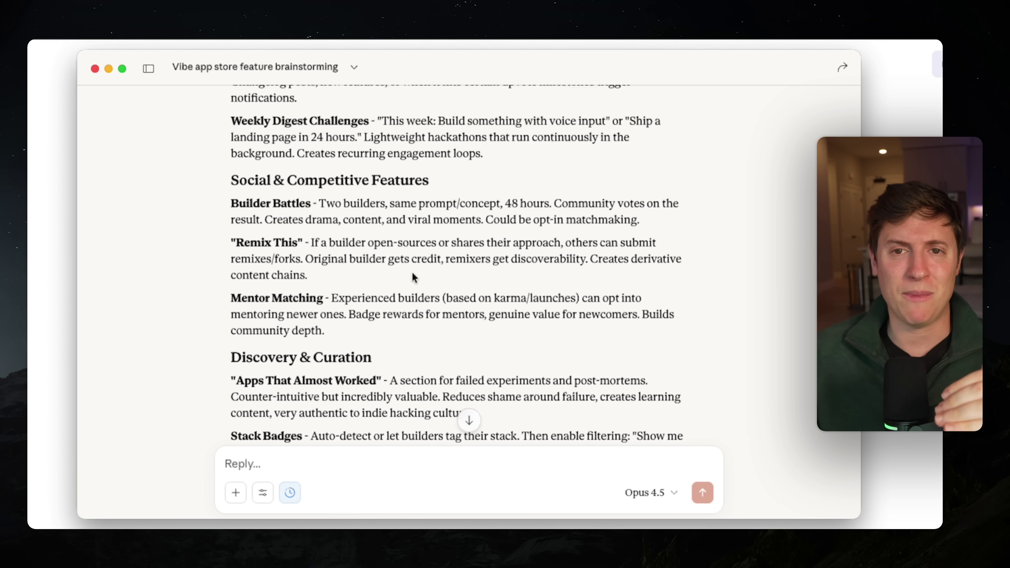
{"action": "scroll", "coordinate": [412, 271], "scroll_direction": "up", "scroll_amount": 5}
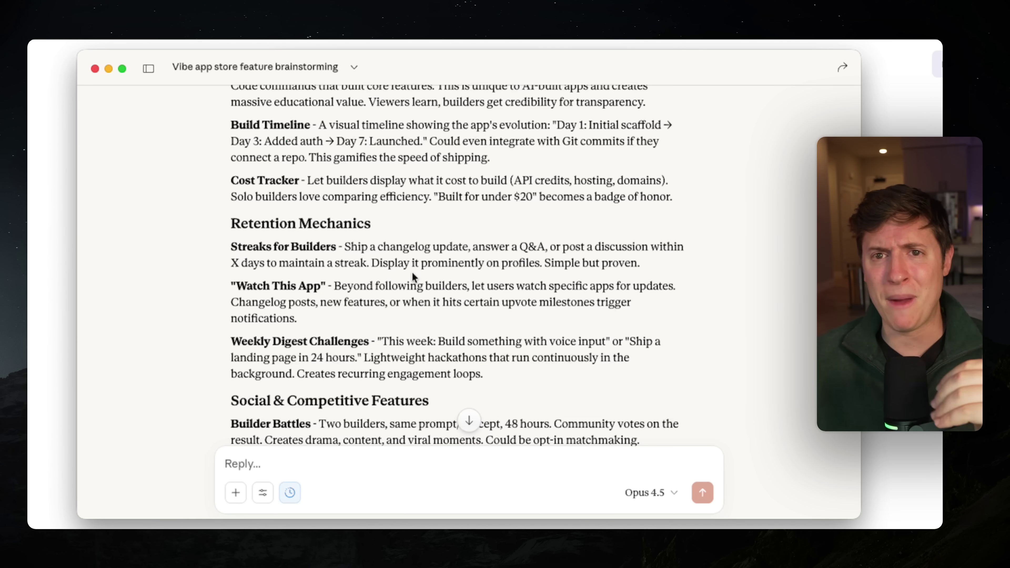
{"action": "scroll", "coordinate": [412, 272], "scroll_direction": "up", "scroll_amount": 6}
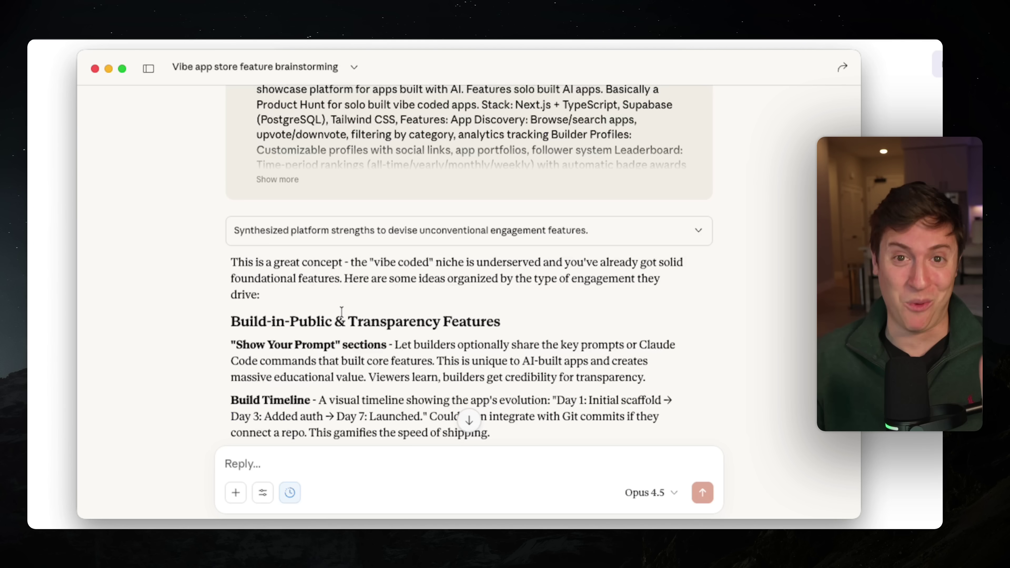
{"action": "scroll", "coordinate": [341, 311], "scroll_direction": "down", "scroll_amount": 4}
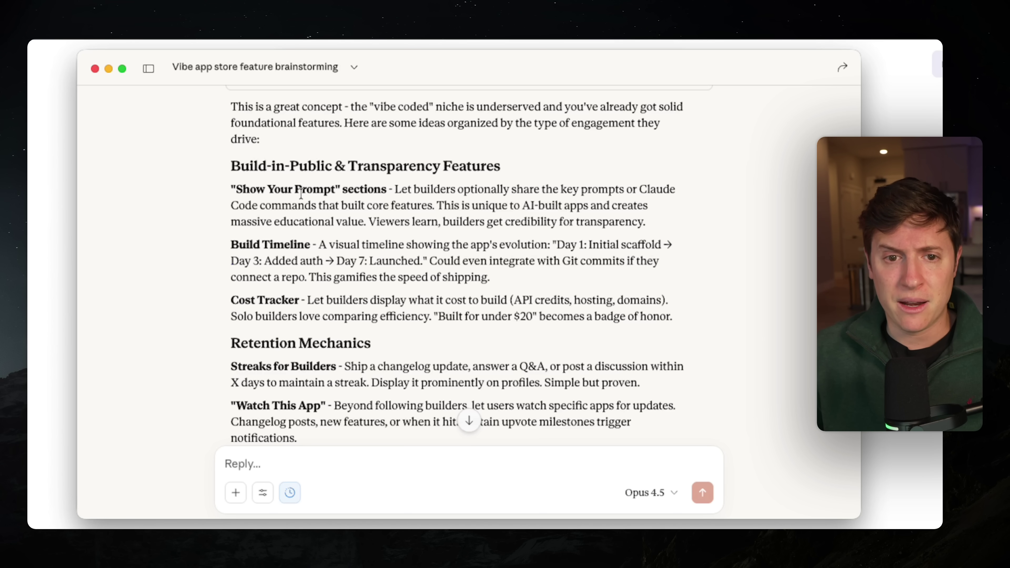
Point out the reply's opening paragraphs again, then bring back the conversation list.
{"action": "scroll", "coordinate": [226, 166], "scroll_direction": "up", "scroll_amount": 3}
{"action": "left_click_drag", "start_coordinate": [226, 169], "coordinate": [510, 298]}
{"action": "scroll", "coordinate": [510, 297], "scroll_direction": "down", "scroll_amount": 3}
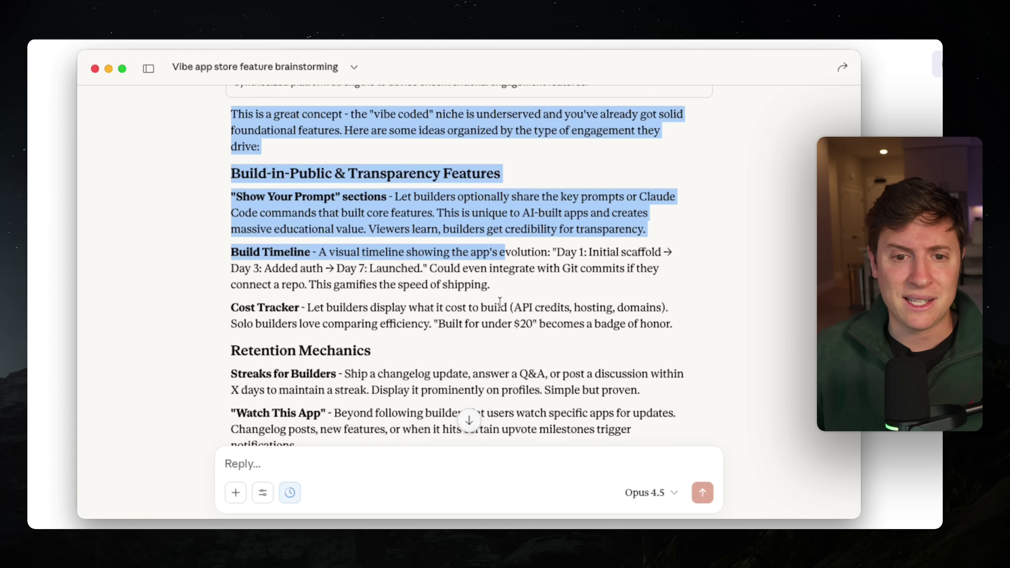
{"action": "left_click", "coordinate": [253, 217]}
{"action": "scroll", "coordinate": [306, 239], "scroll_direction": "down", "scroll_amount": 15}
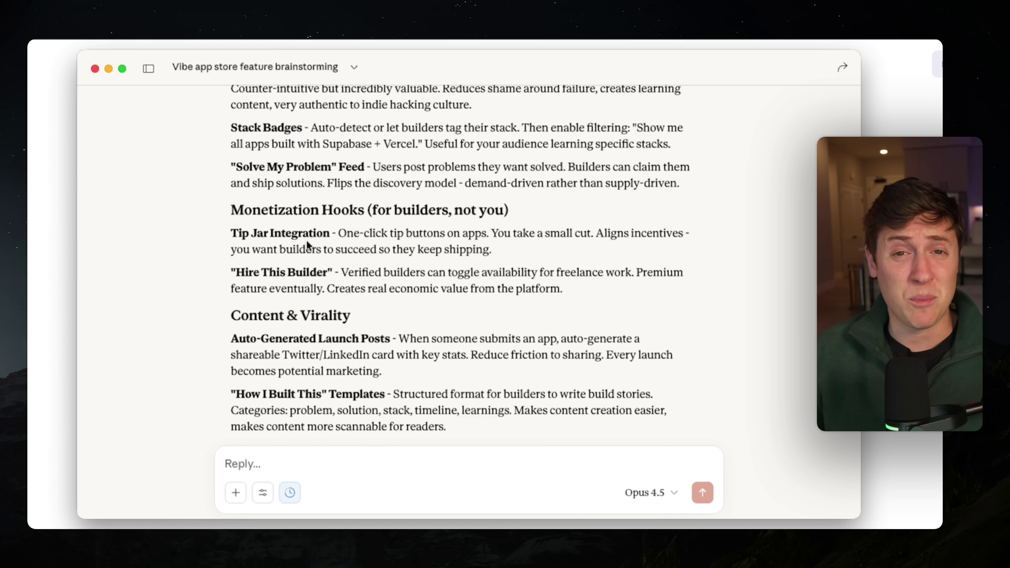
{"action": "scroll", "coordinate": [306, 240], "scroll_direction": "up", "scroll_amount": 20}
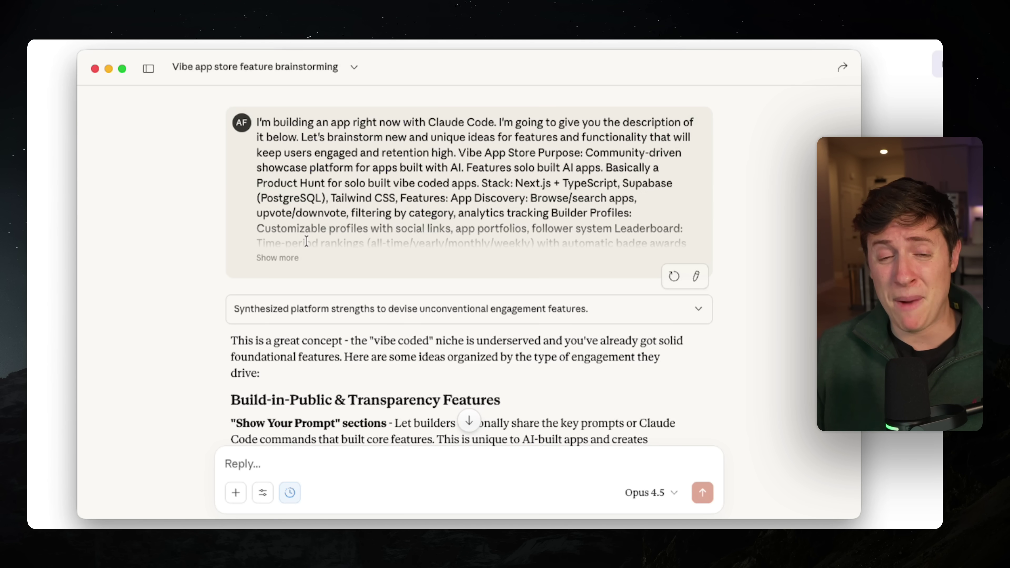
{"action": "left_click", "coordinate": [148, 69]}
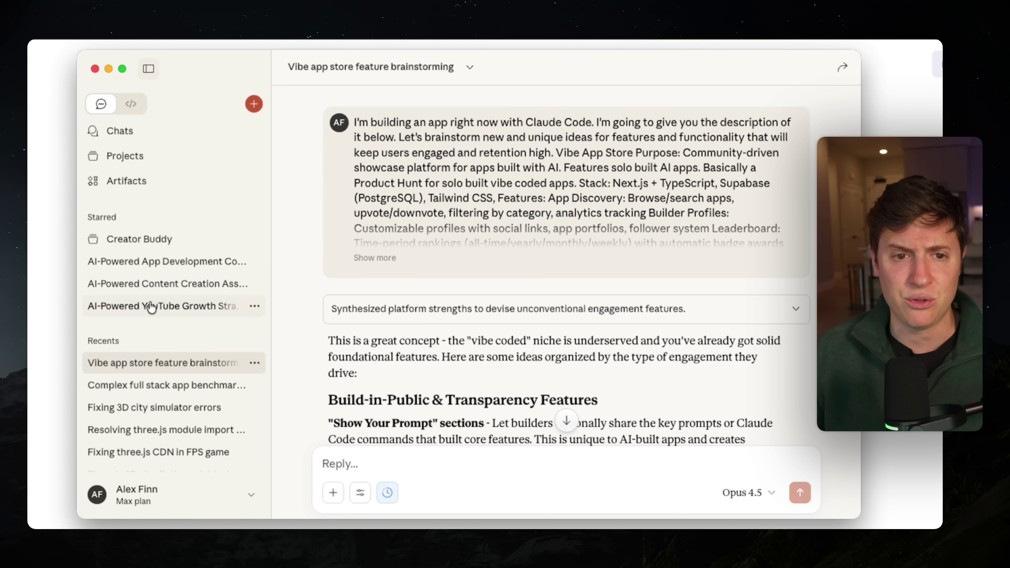
Toggle between Code and Chat in the sidebar, ending on the new-chat home screen.
{"action": "left_click", "coordinate": [135, 104]}
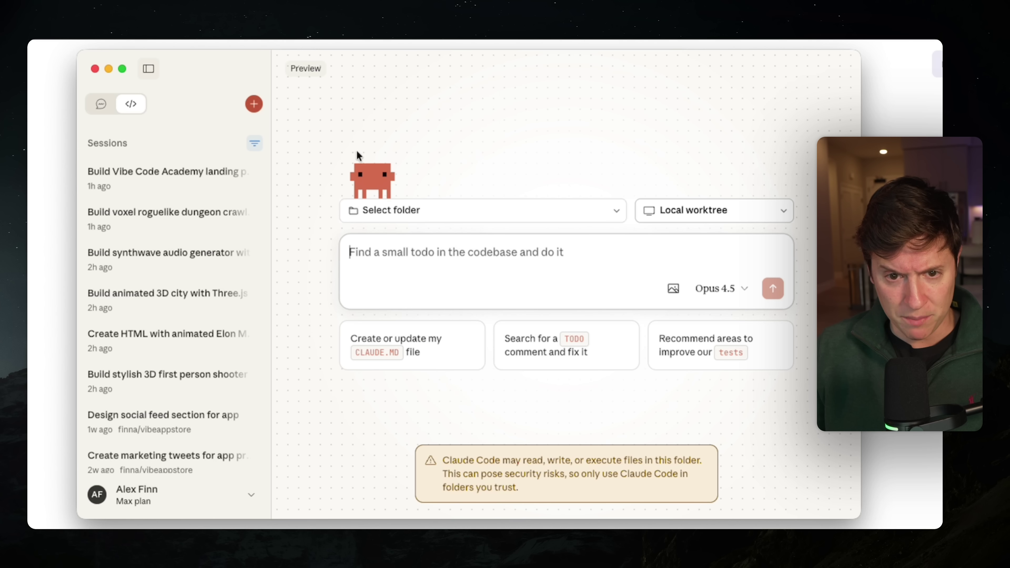
{"action": "left_click", "coordinate": [102, 104]}
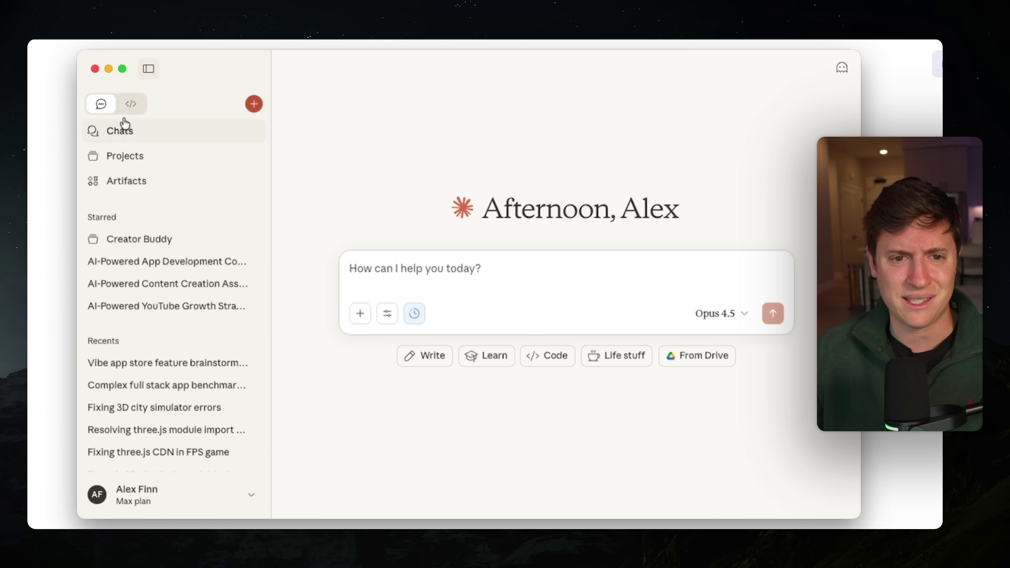
{"action": "left_click", "coordinate": [131, 105]}
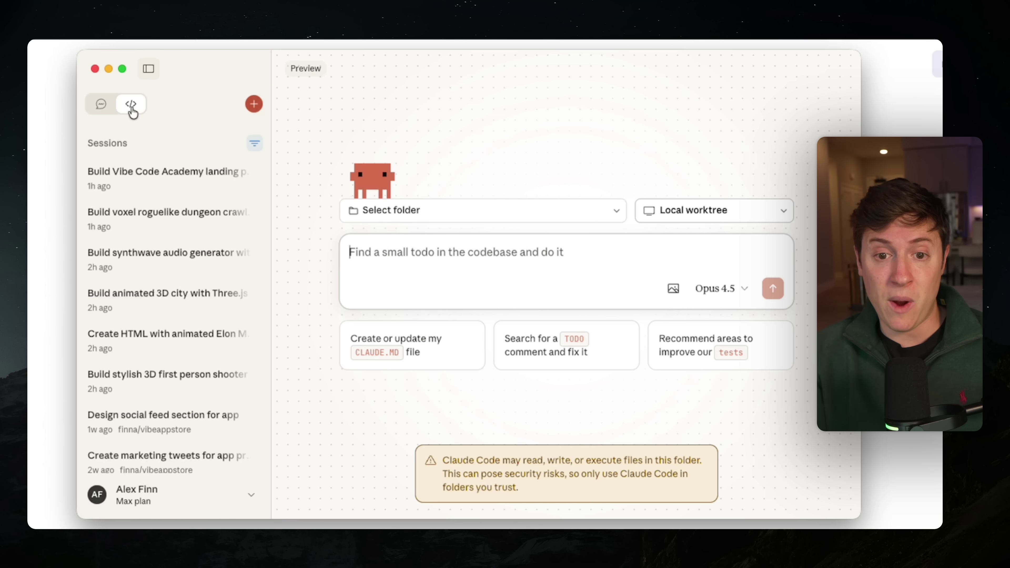
{"action": "left_click", "coordinate": [99, 105]}
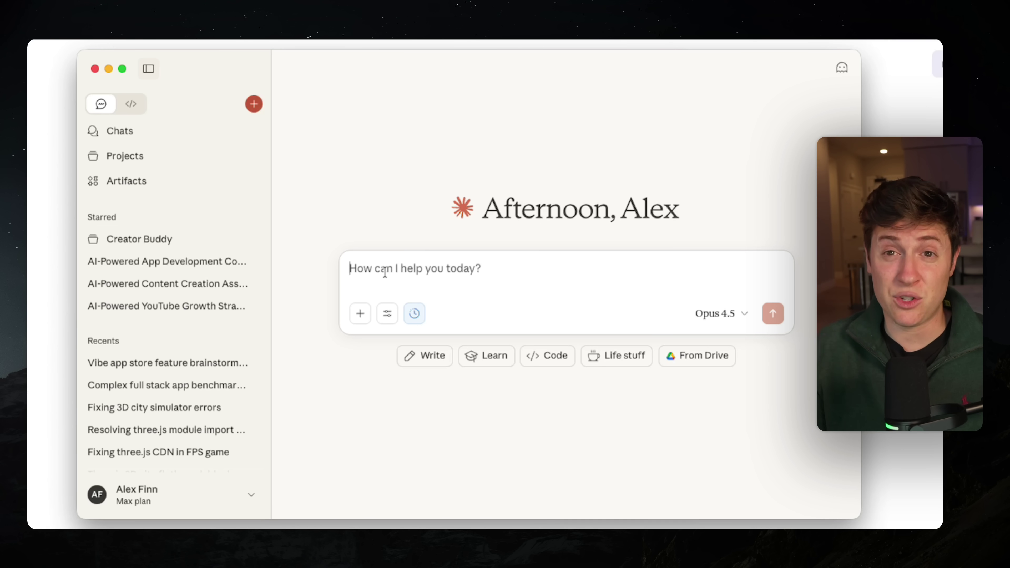
Alternate between Chat and Code modes, ending on the Claude Code new-session page with Local worktree.
{"action": "left_click", "coordinate": [131, 106]}
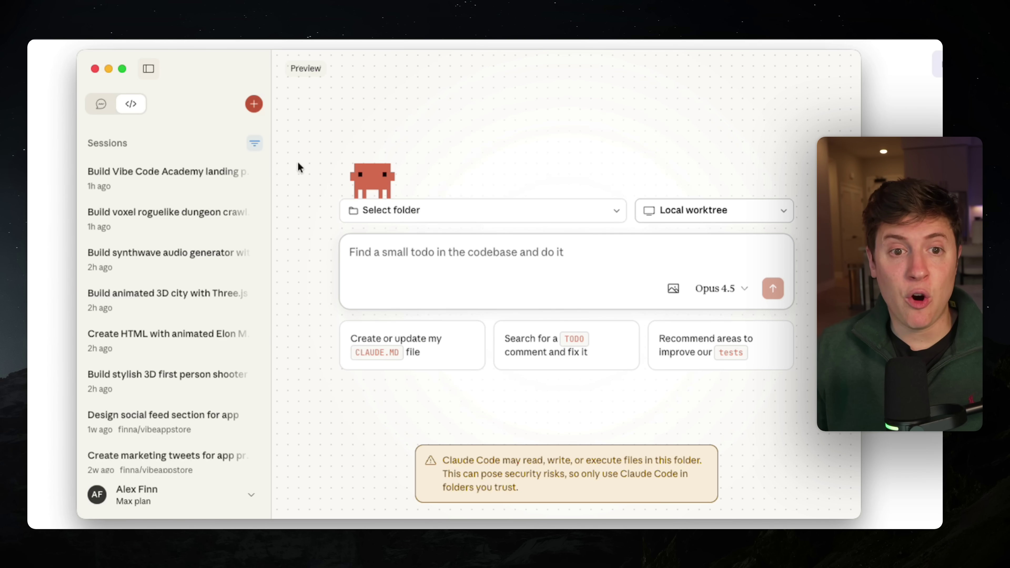
{"action": "left_click", "coordinate": [101, 105]}
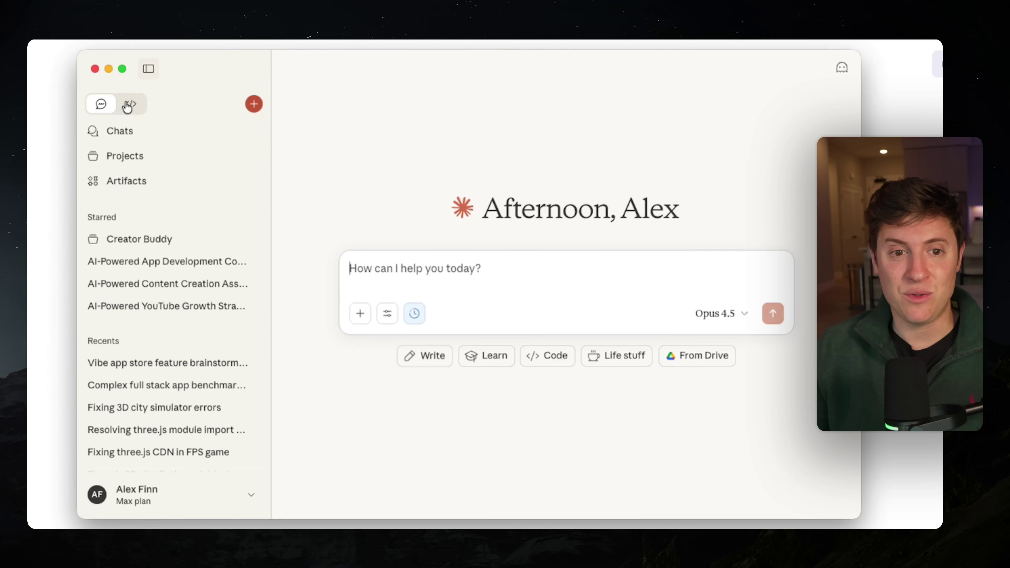
{"action": "left_click", "coordinate": [126, 104]}
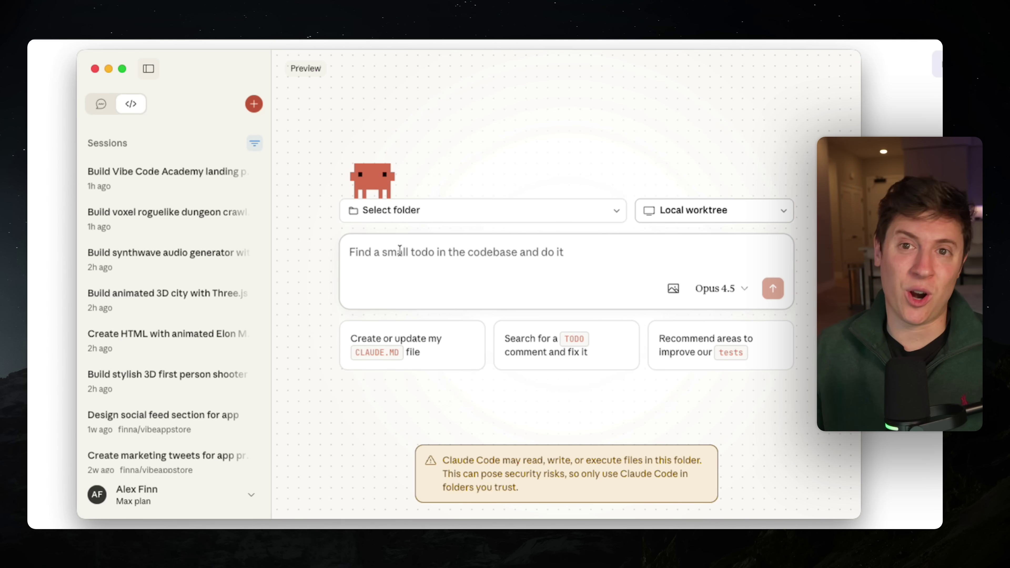
{"action": "left_click", "coordinate": [101, 106]}
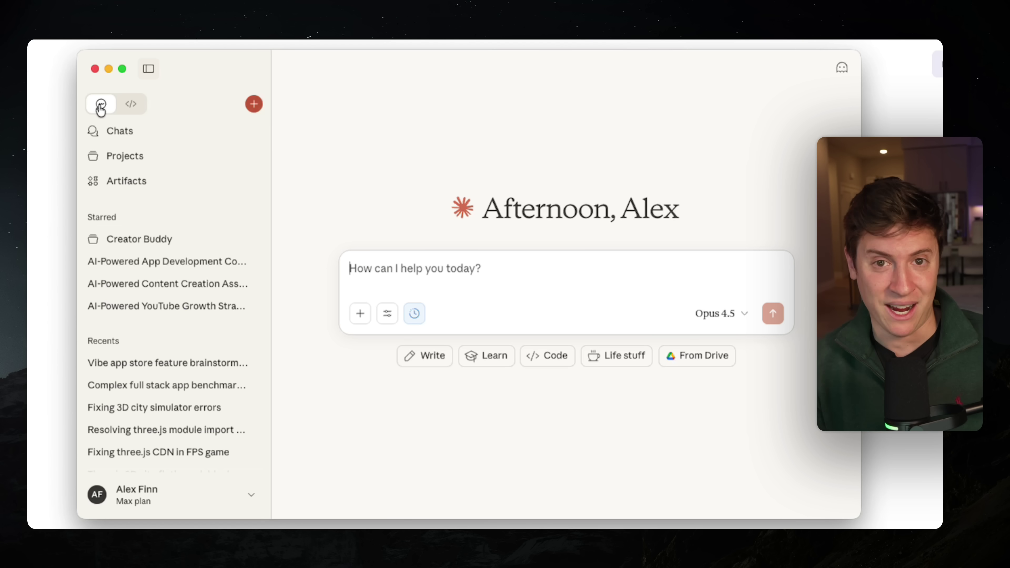
{"action": "left_click", "coordinate": [131, 105]}
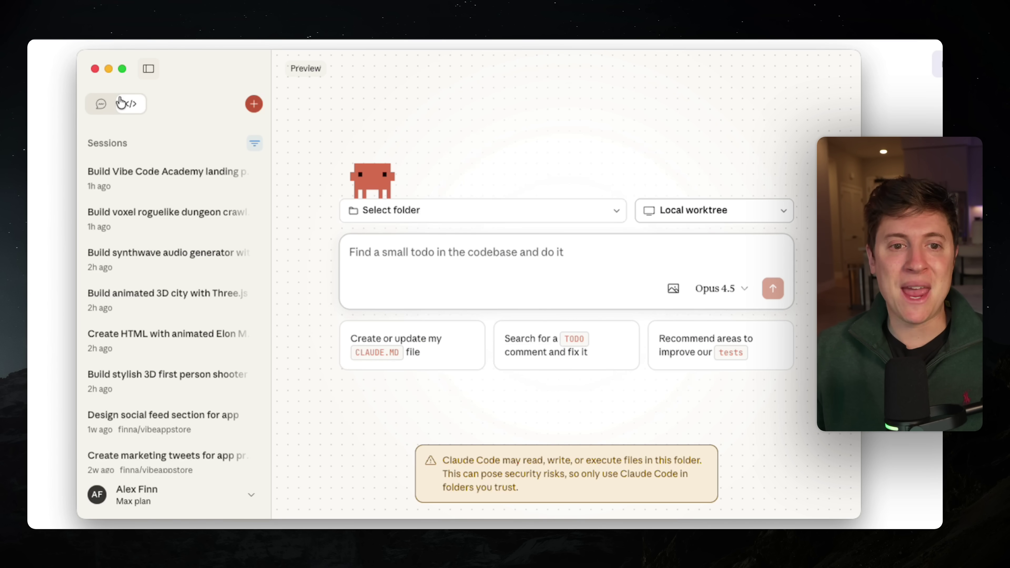
{"action": "left_click", "coordinate": [101, 104]}
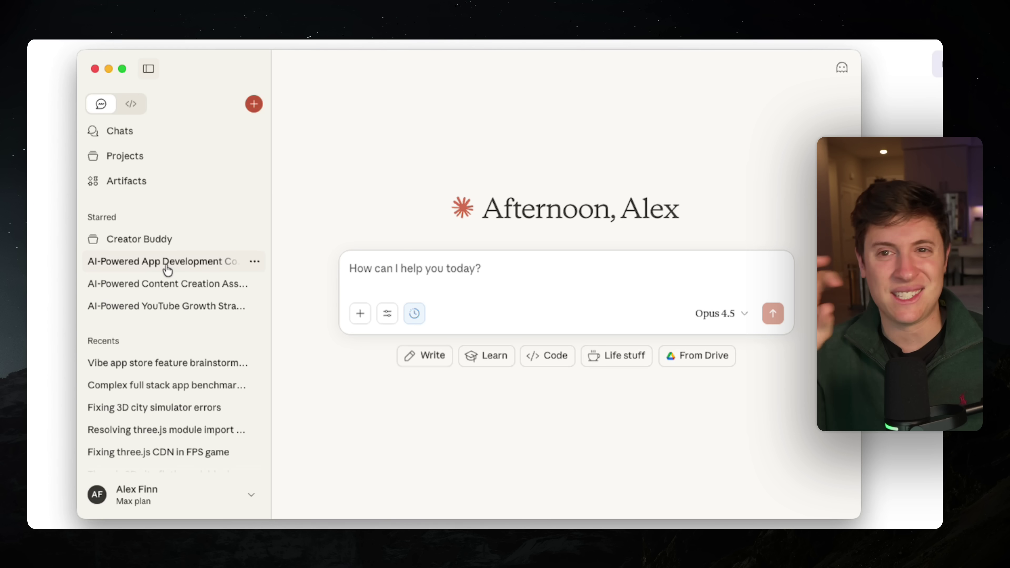
{"action": "left_click", "coordinate": [129, 105]}
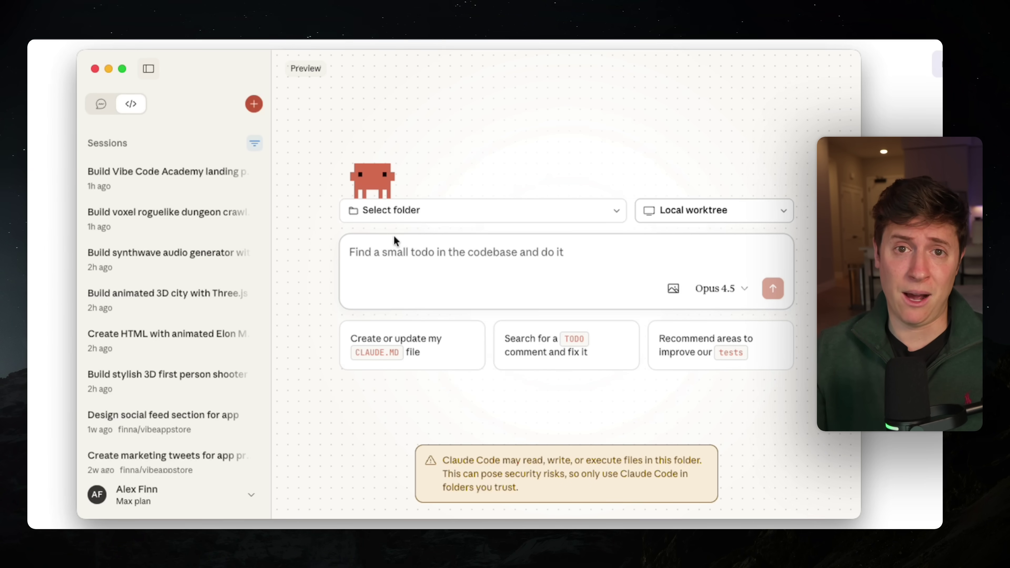
Collapse the Sessions sidebar on the Claude Code start page.
{"action": "left_click", "coordinate": [150, 69]}
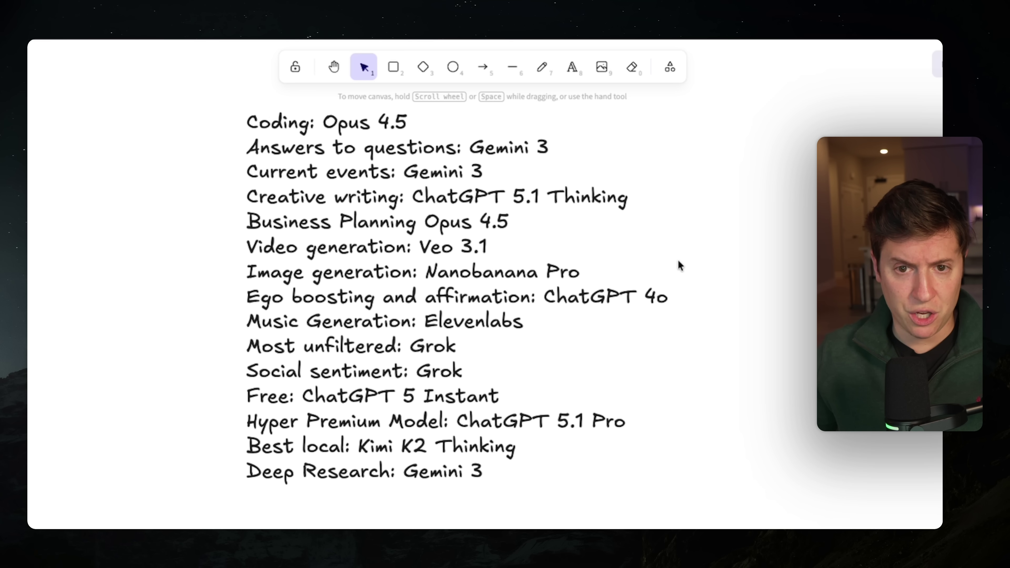
{"action": "scroll", "coordinate": [679, 266], "scroll_direction": "left", "scroll_amount": 1}
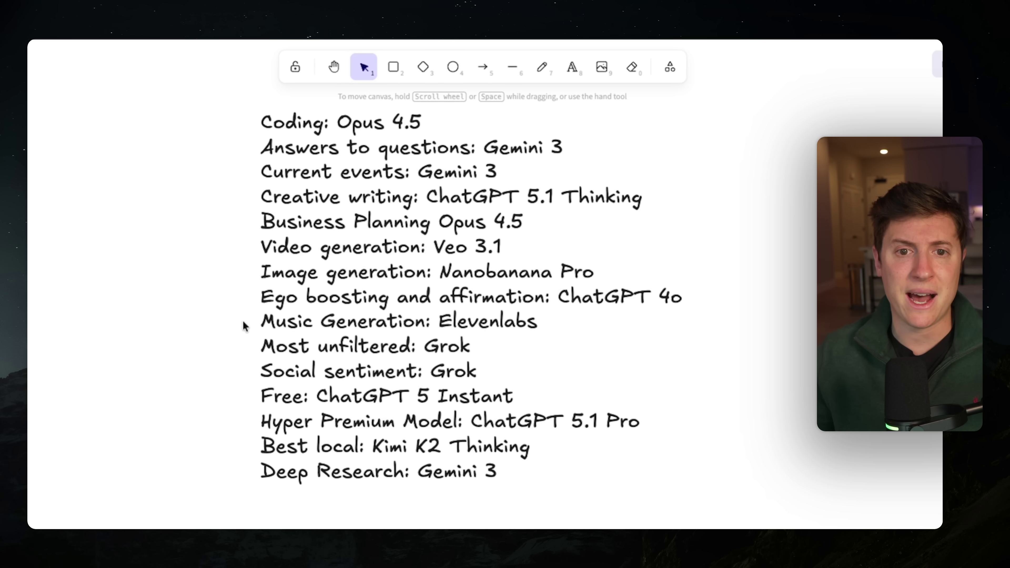